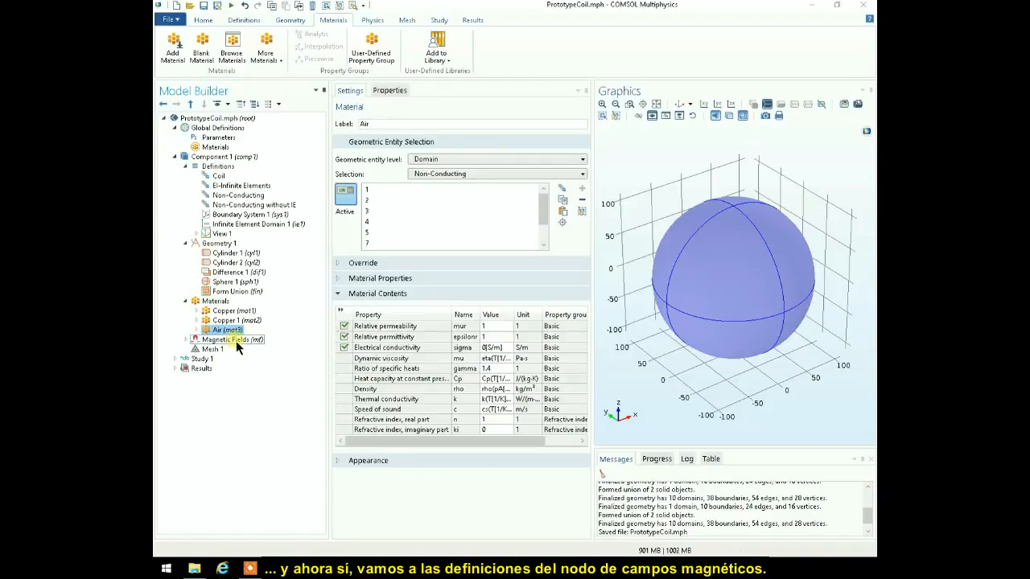
- Examine the Magnetic Fields settings, including the available equation forms and the study assumed for the displayed equations
left_click(186, 340)
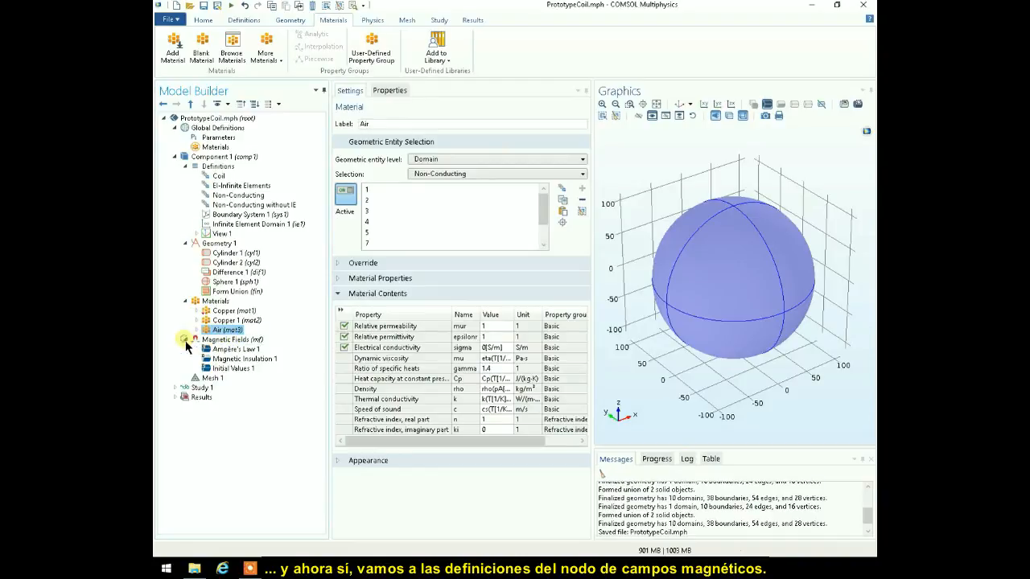
left_click(235, 340)
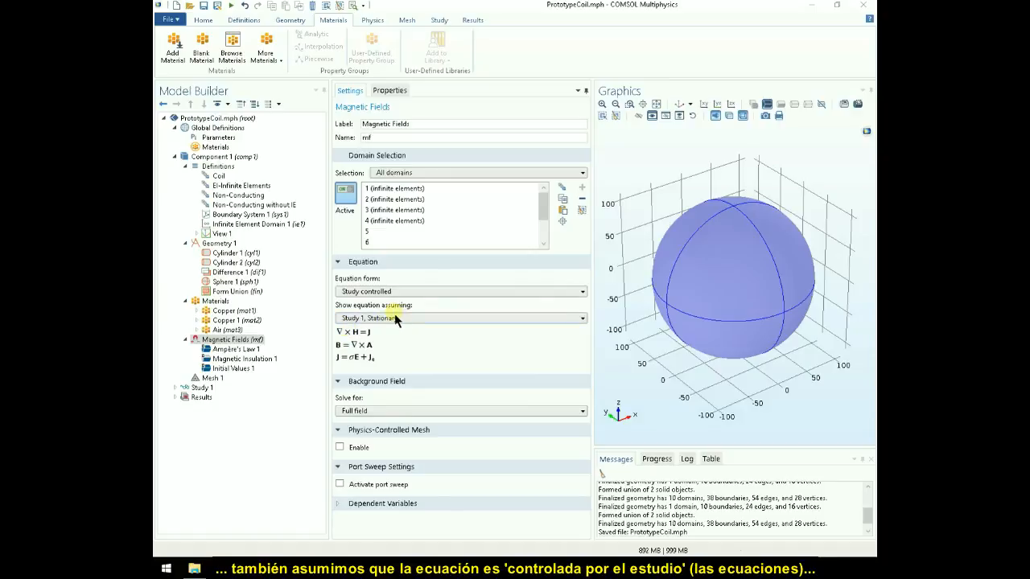
left_click(583, 319)
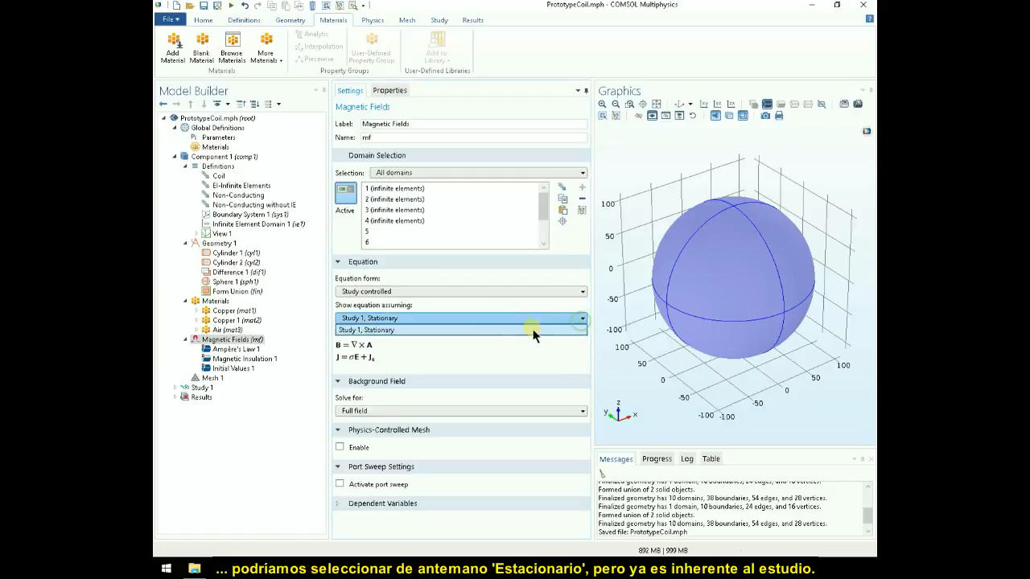
left_click(582, 320)
left_click(583, 292)
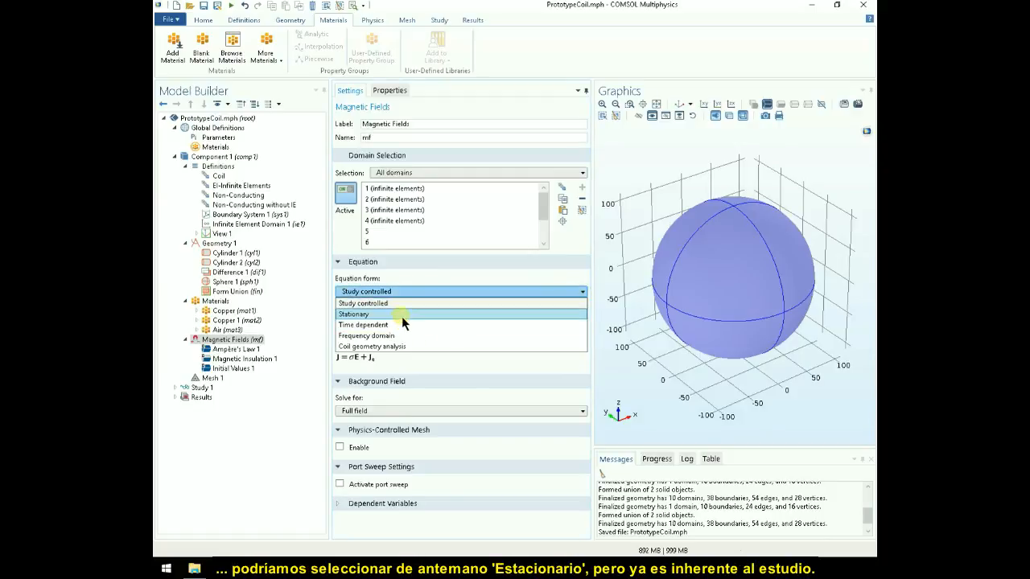
left_click(580, 293)
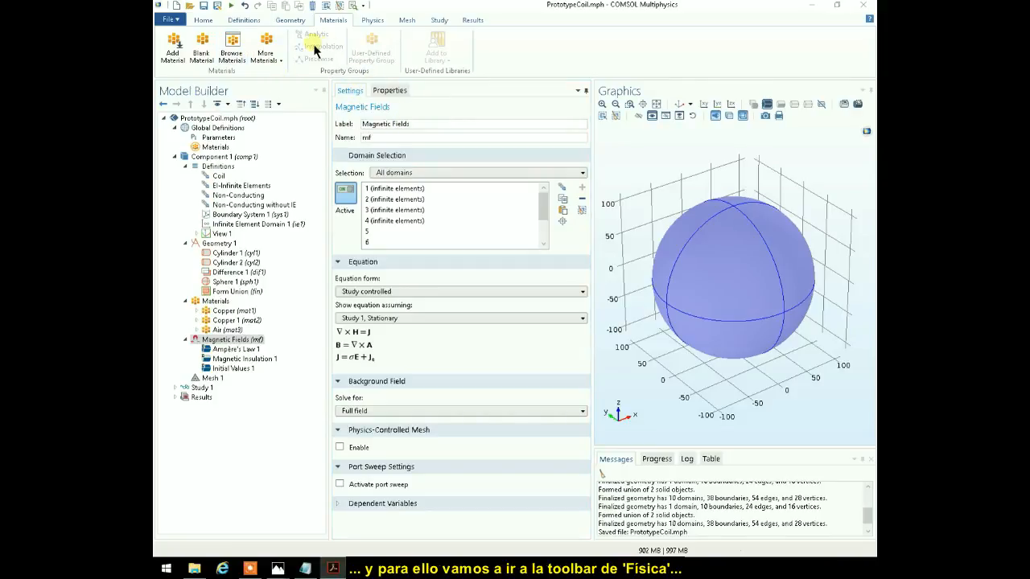
- Add a Multi-Turn Coil domain feature to Magnetic Fields and assign it to the Coil selection
left_click(373, 25)
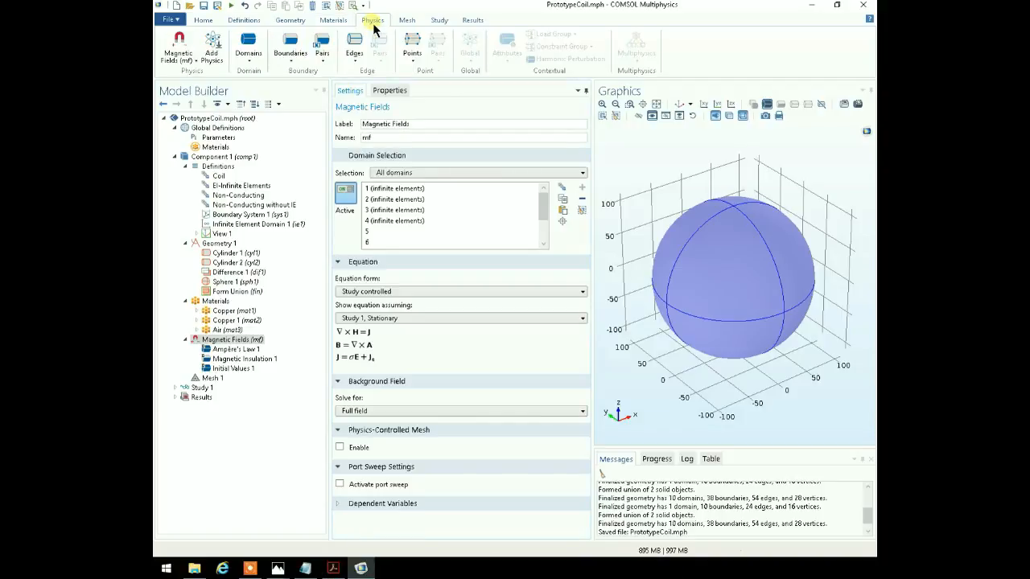
left_click(248, 50)
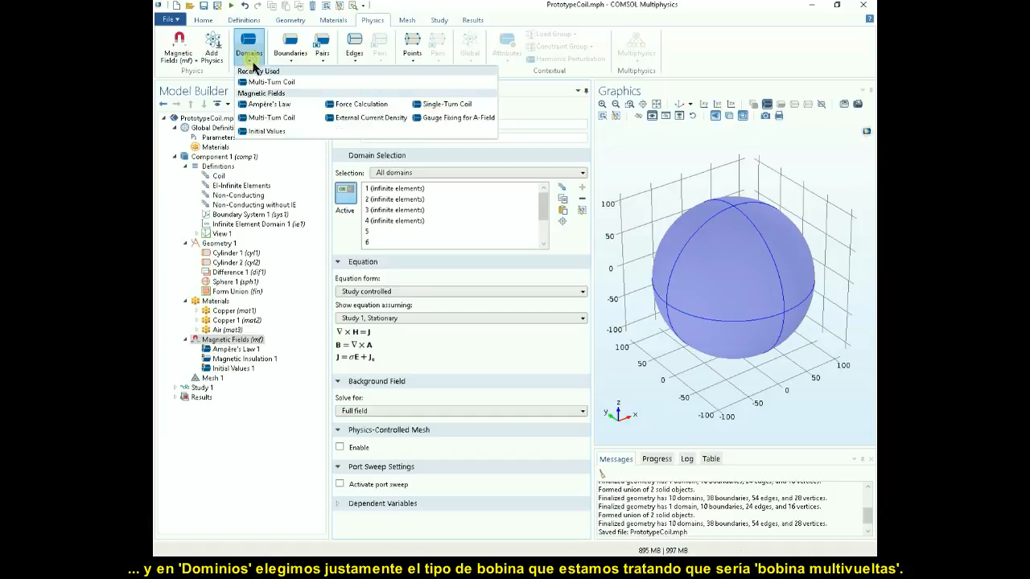
left_click(271, 121)
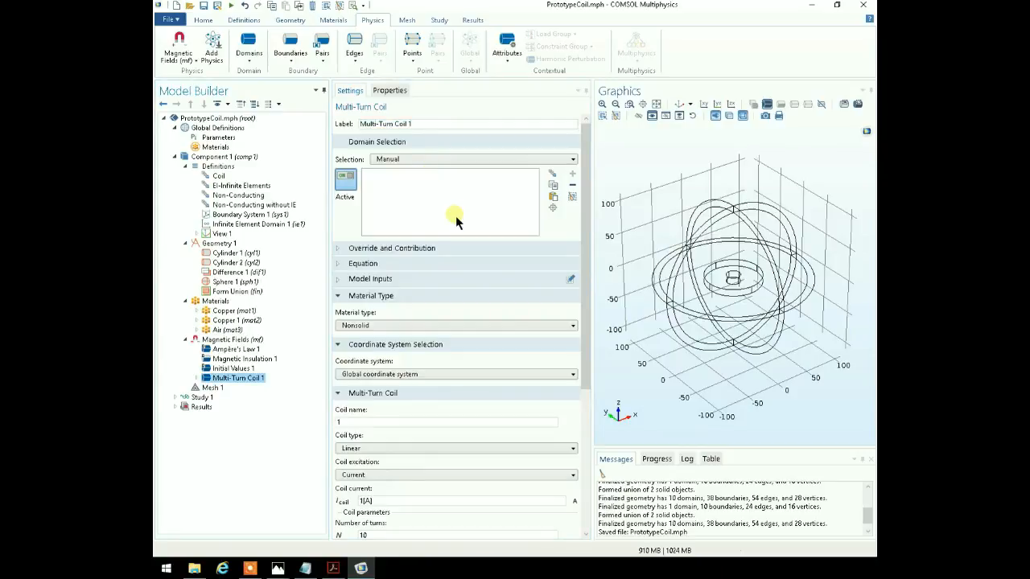
left_click(573, 159)
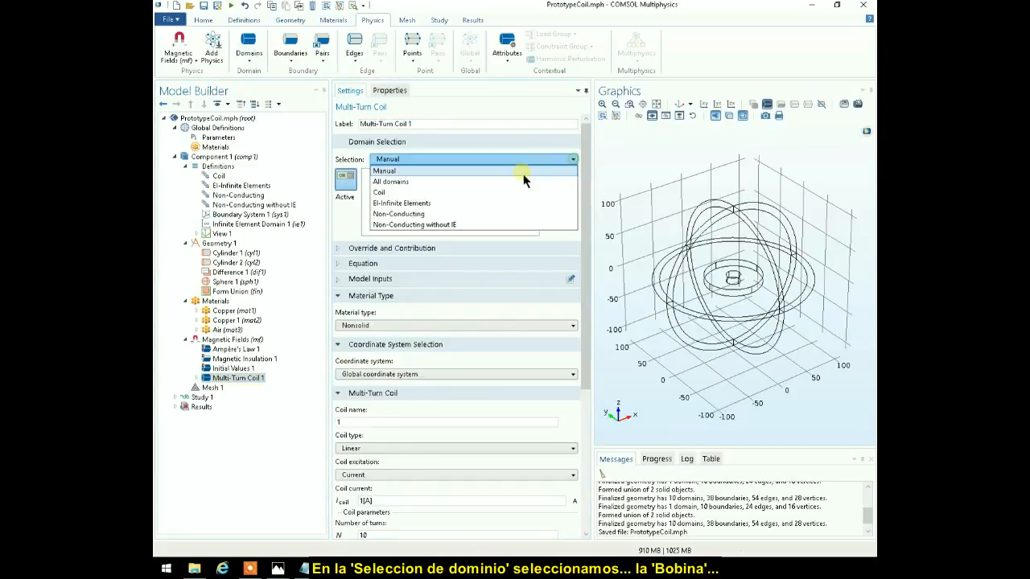
left_click(395, 193)
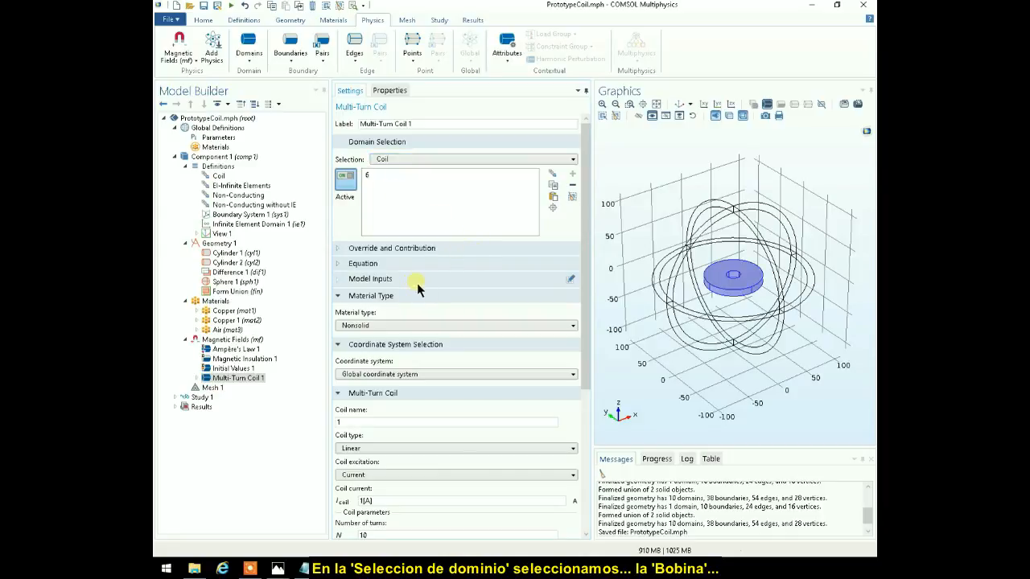
- Check the multi-turn coil's equation and model inputs, and set its material type to From material
left_click(338, 266)
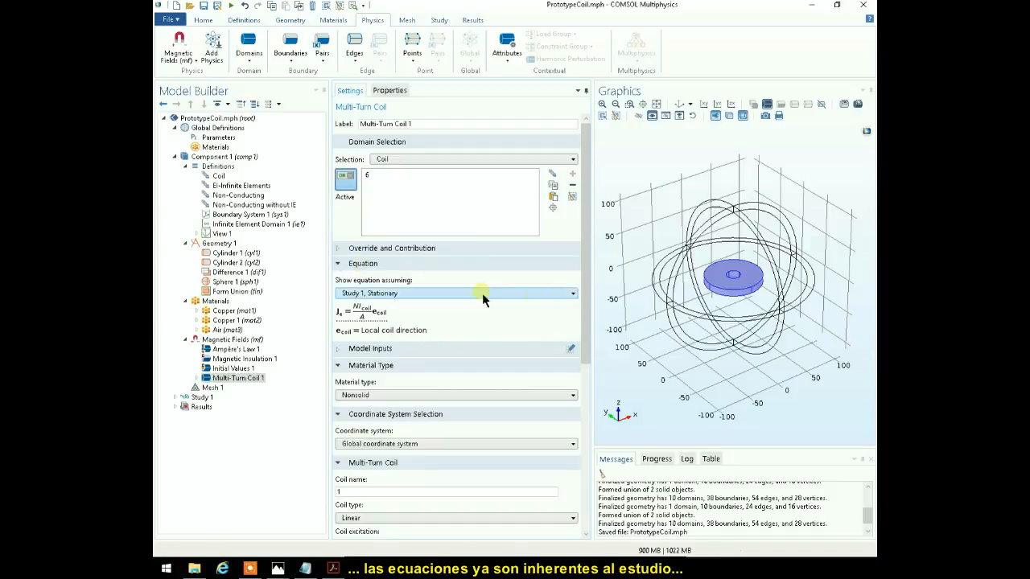
left_click(339, 265)
left_click(338, 283)
left_click(338, 282)
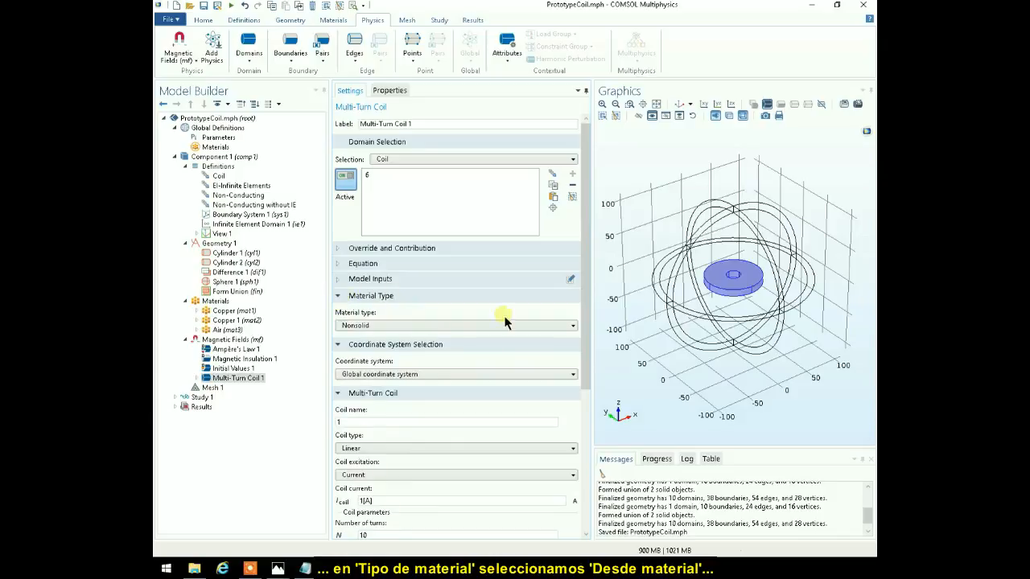
left_click(573, 327)
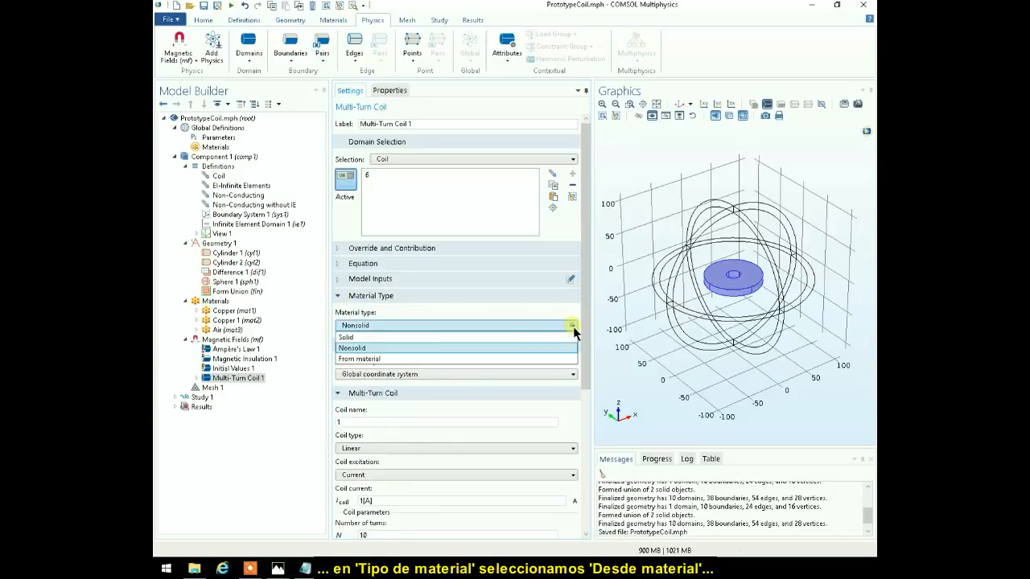
left_click(407, 359)
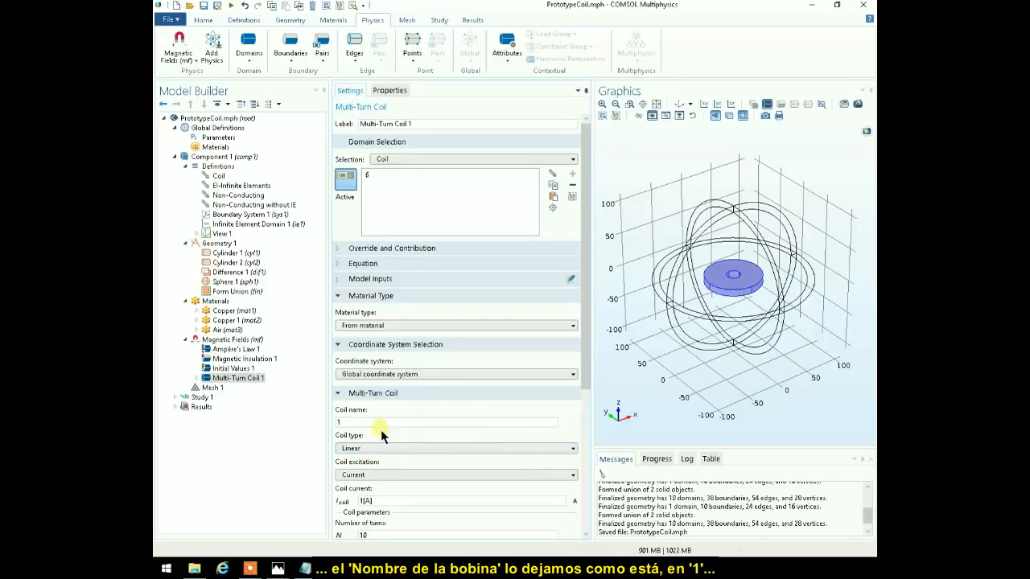
- Set the multi-turn coil's type to Circular and its excitation to Current
left_click(576, 449)
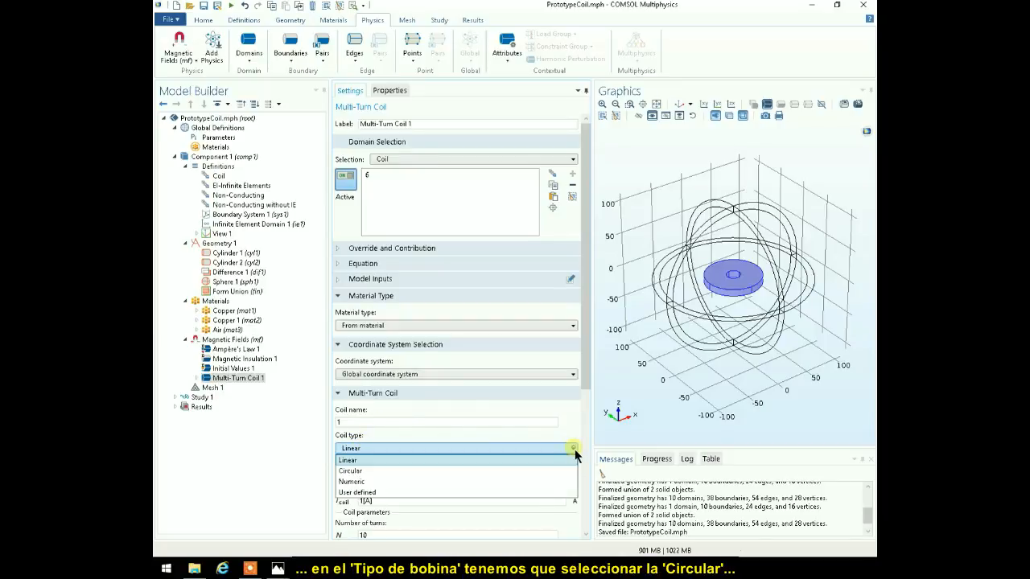
left_click(391, 472)
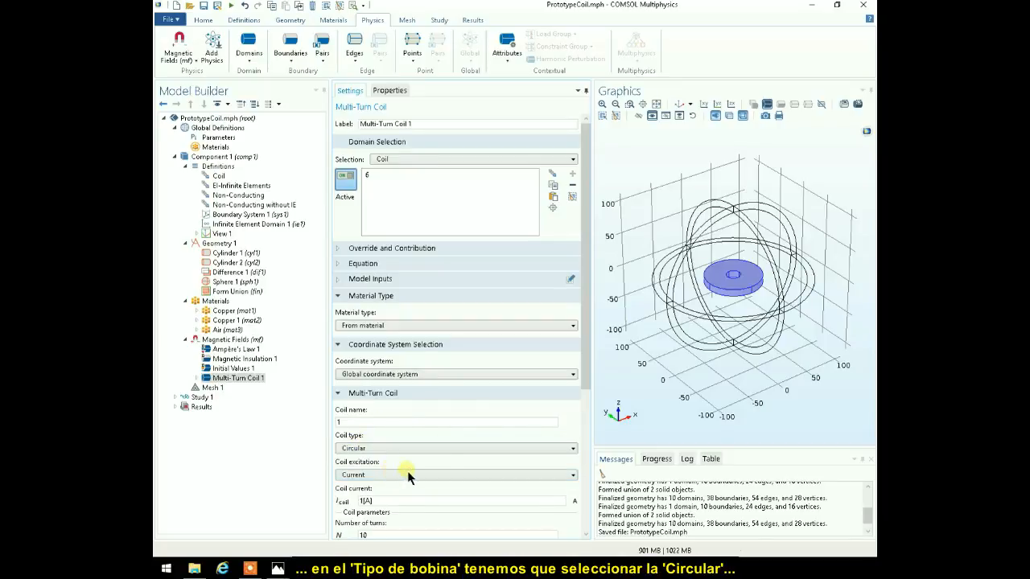
left_click(574, 476)
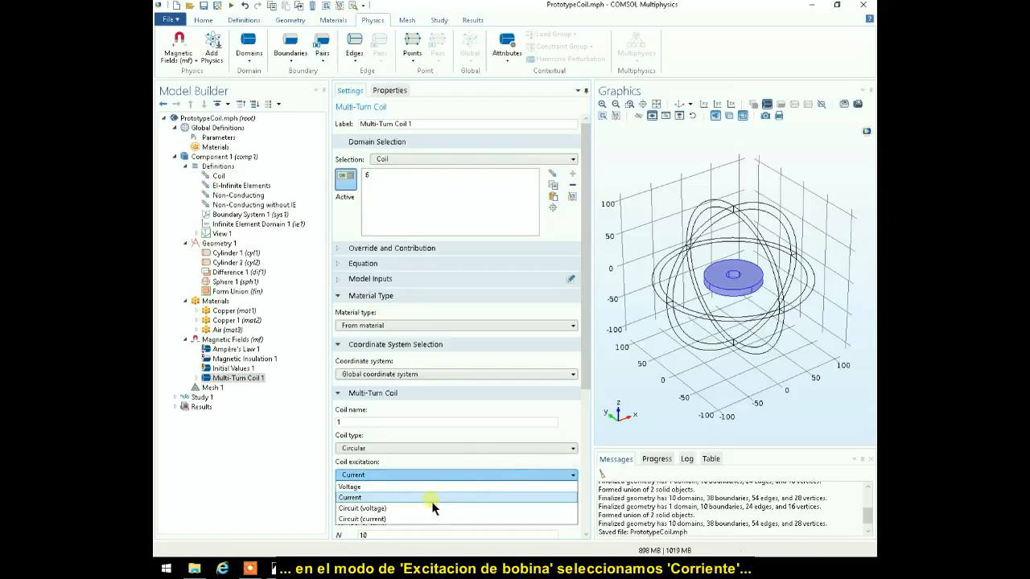
left_click(391, 497)
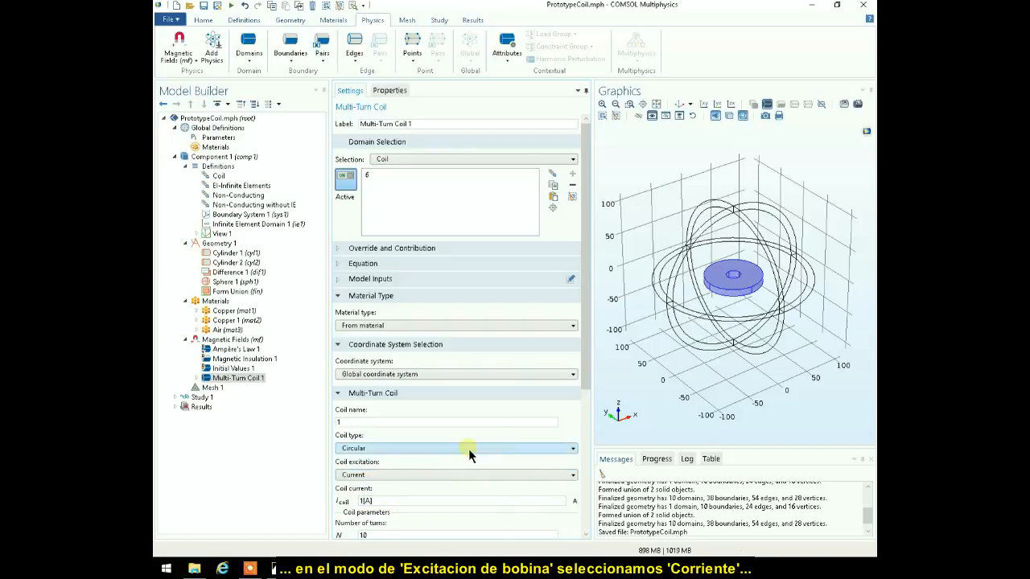
- Set the coil current to Ipeak and the number of turns to Ncoil
double_click(366, 501)
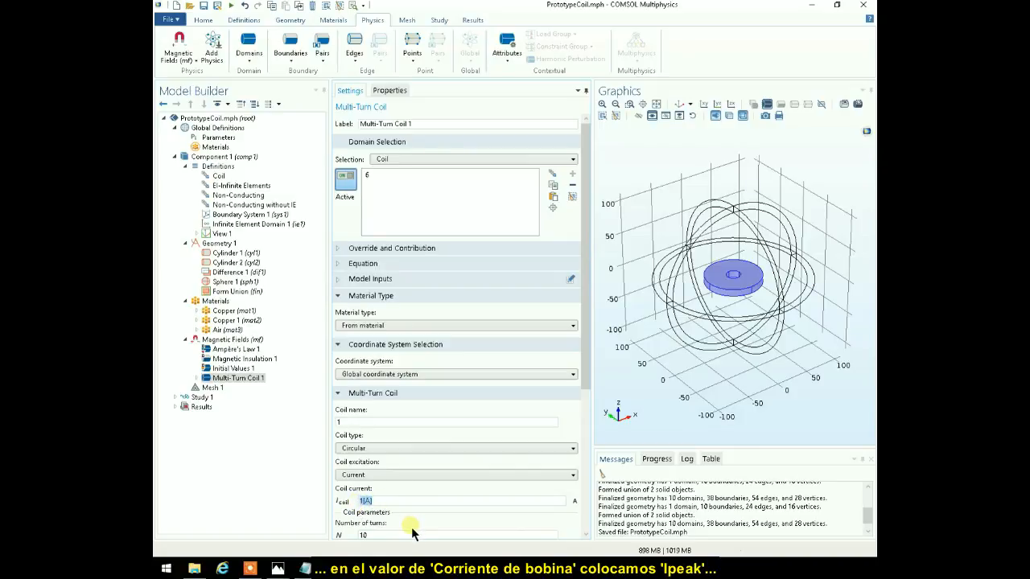
type("Ipeak")
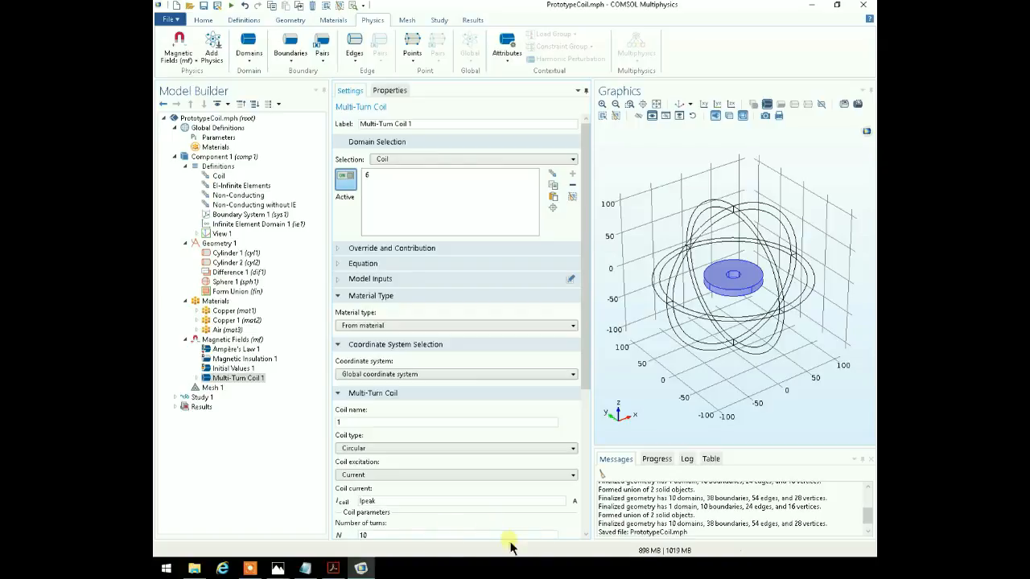
left_click(586, 534)
scroll(586, 534, "down", 3)
double_click(379, 417)
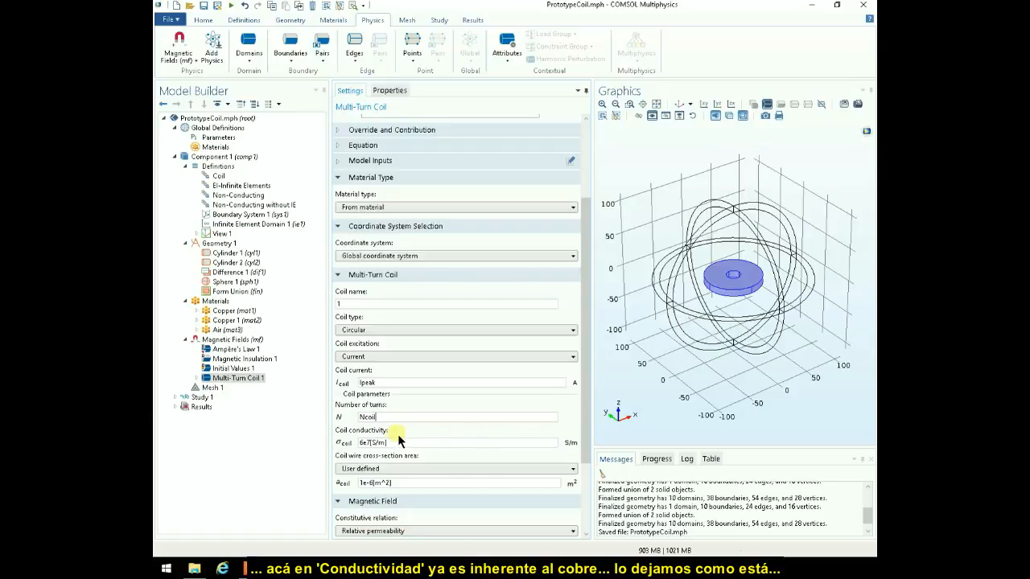
- Define the coil wire cross-section area by American wire gauge (Brown & Sharpe) with AWG 18
left_click_drag(587, 454, 588, 495)
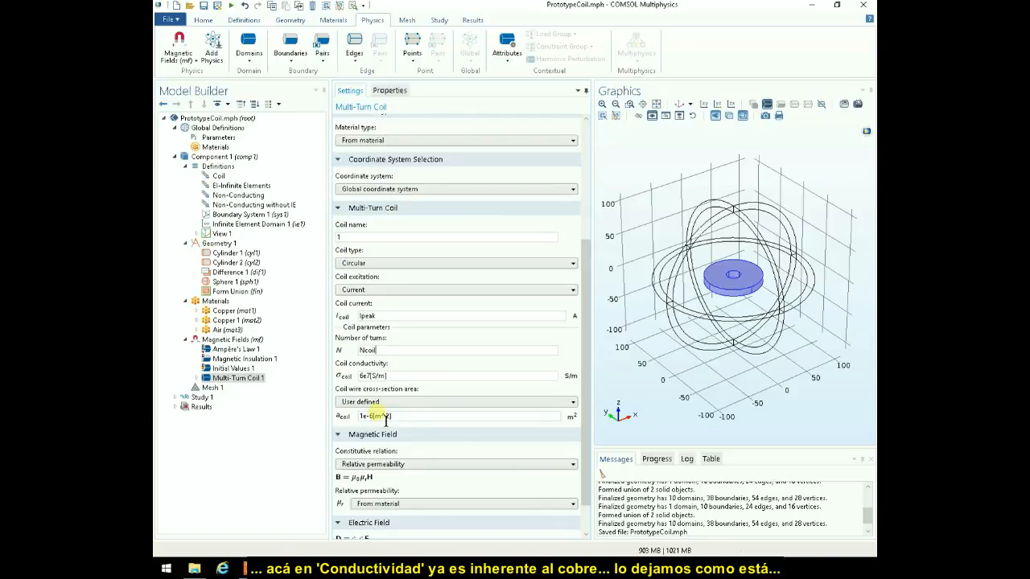
left_click(570, 402)
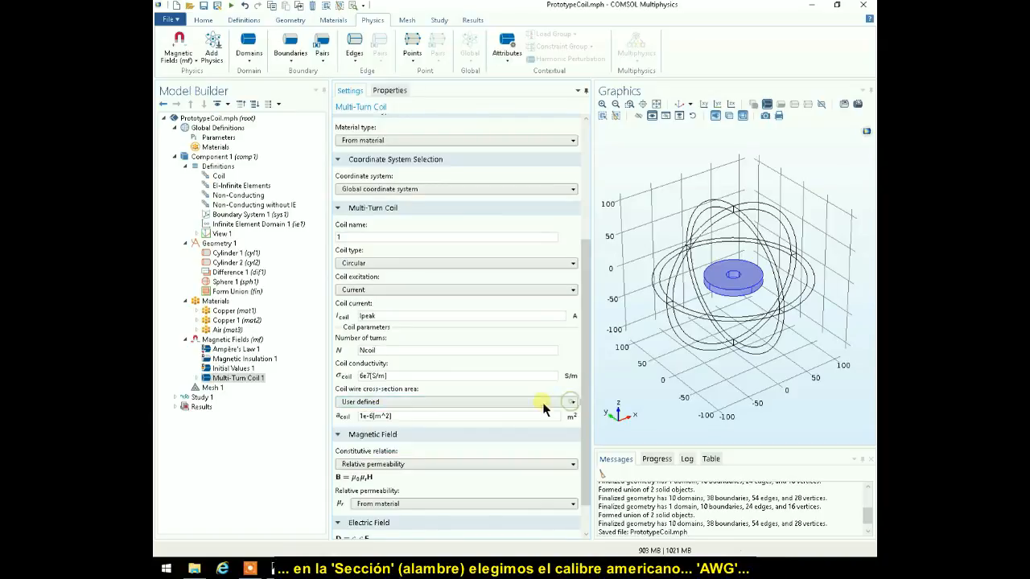
left_click(570, 402)
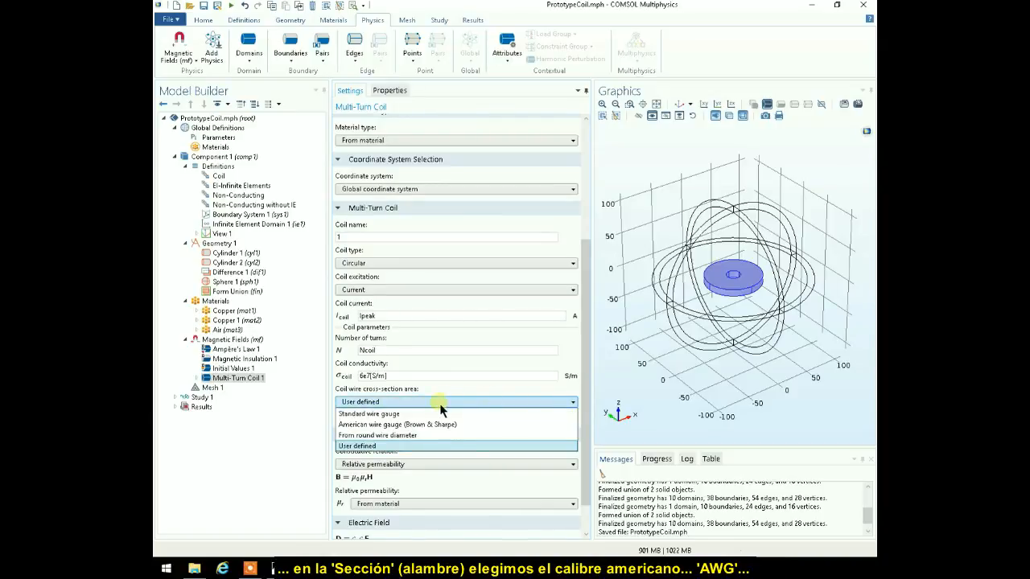
left_click(366, 425)
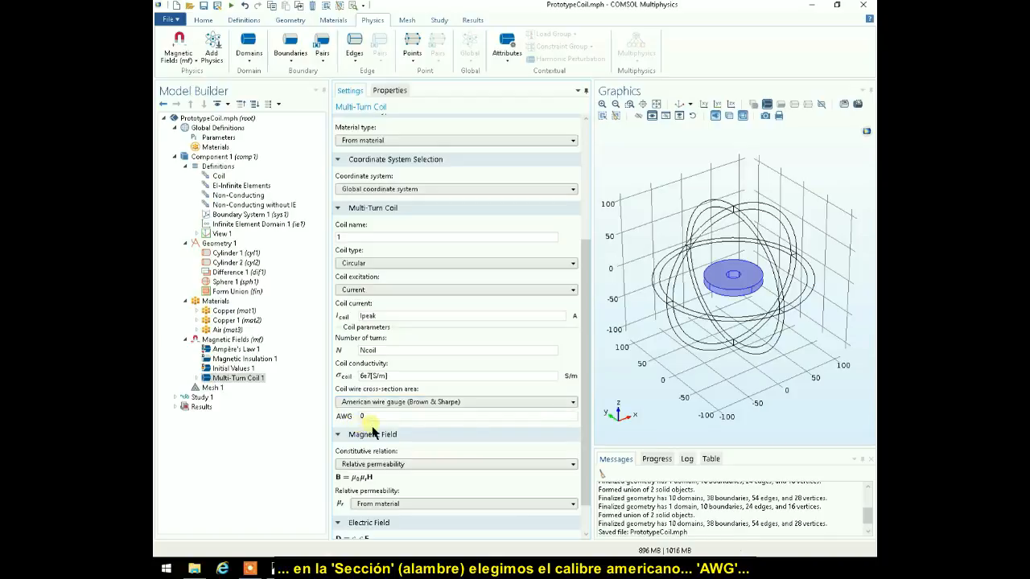
left_click_drag(380, 419, 349, 423)
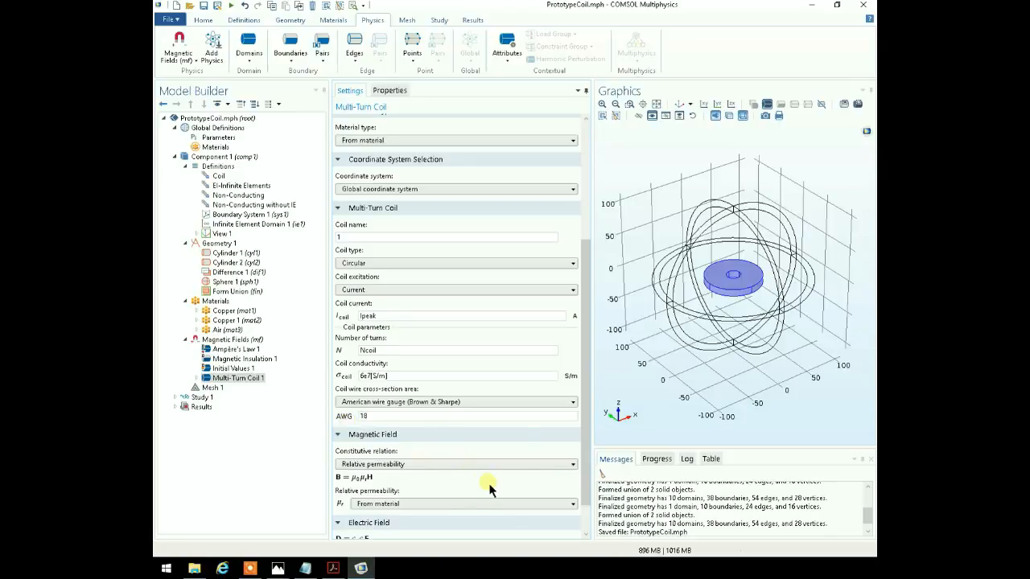
scroll(479, 470, "down", 1)
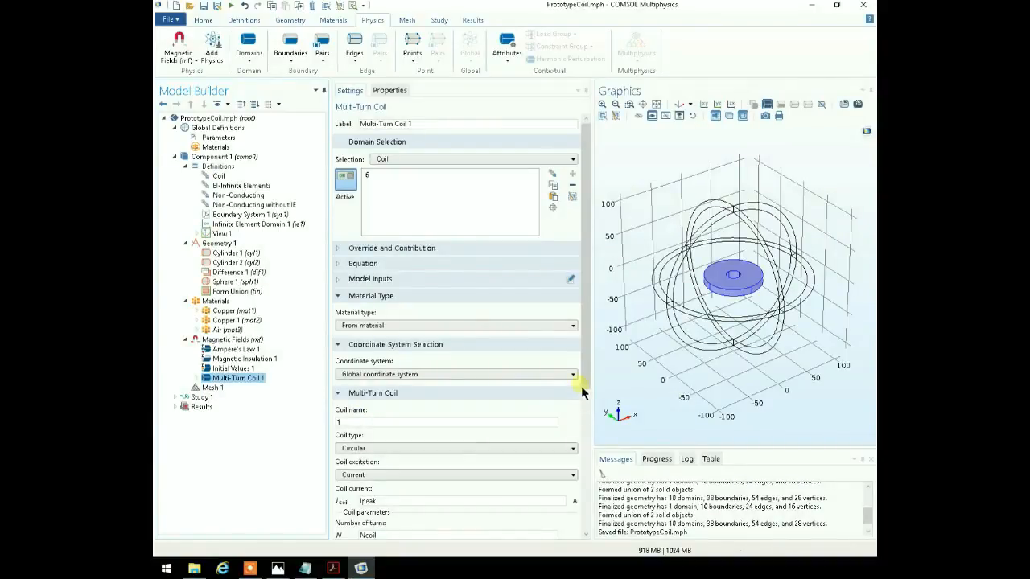
left_click_drag(581, 385, 586, 526)
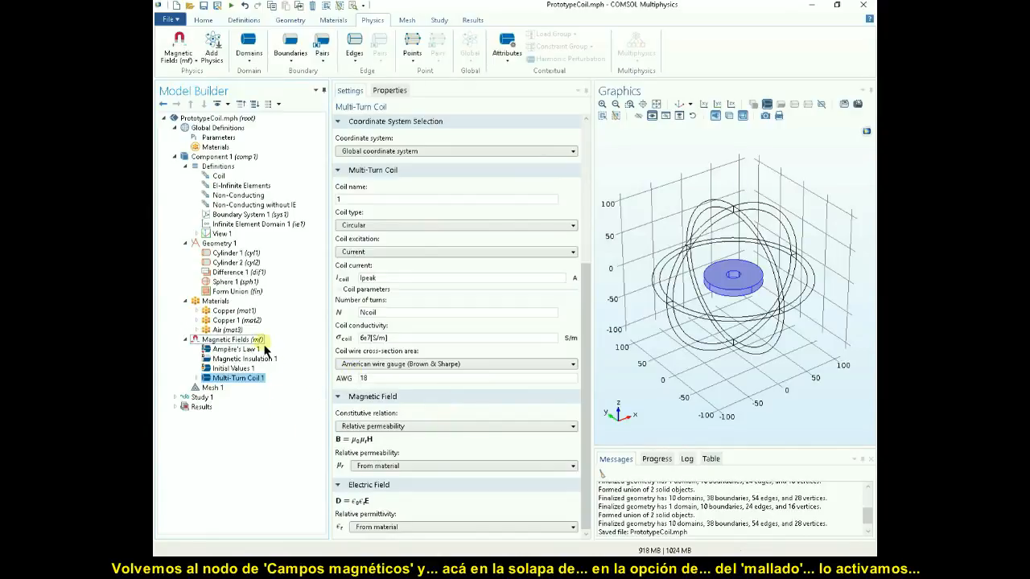
- Enable the physics-controlled mesh for the Magnetic Fields interface
left_click(239, 340)
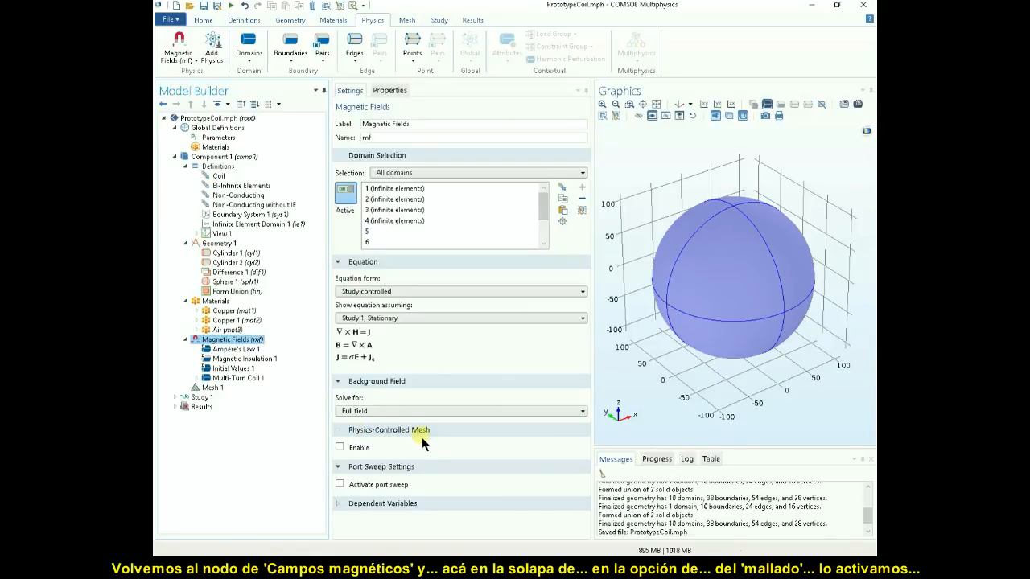
left_click(339, 448)
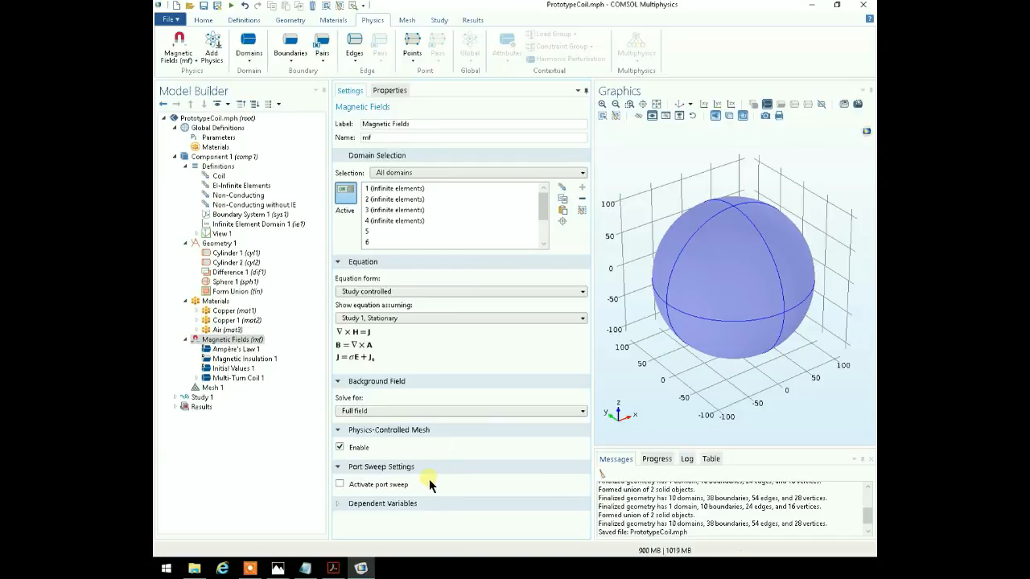
left_click(305, 446)
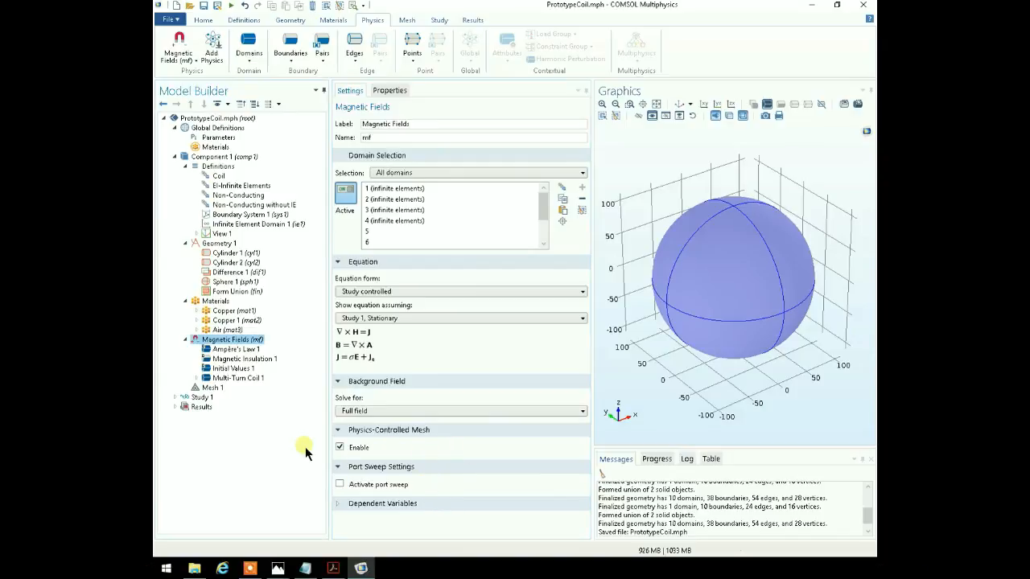
- Set the material type of Ampère's Law 1 to From material
left_click(235, 349)
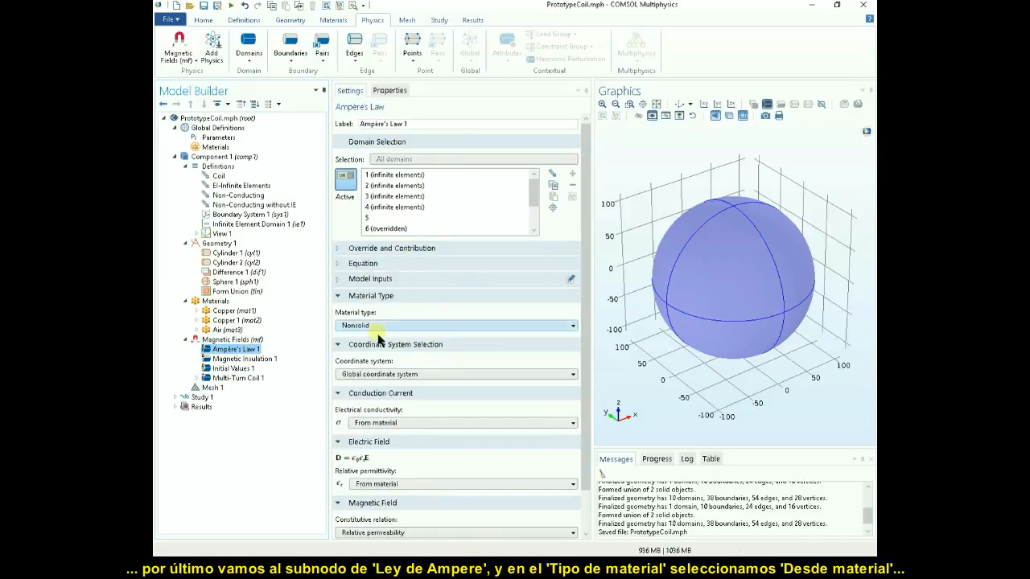
left_click(573, 325)
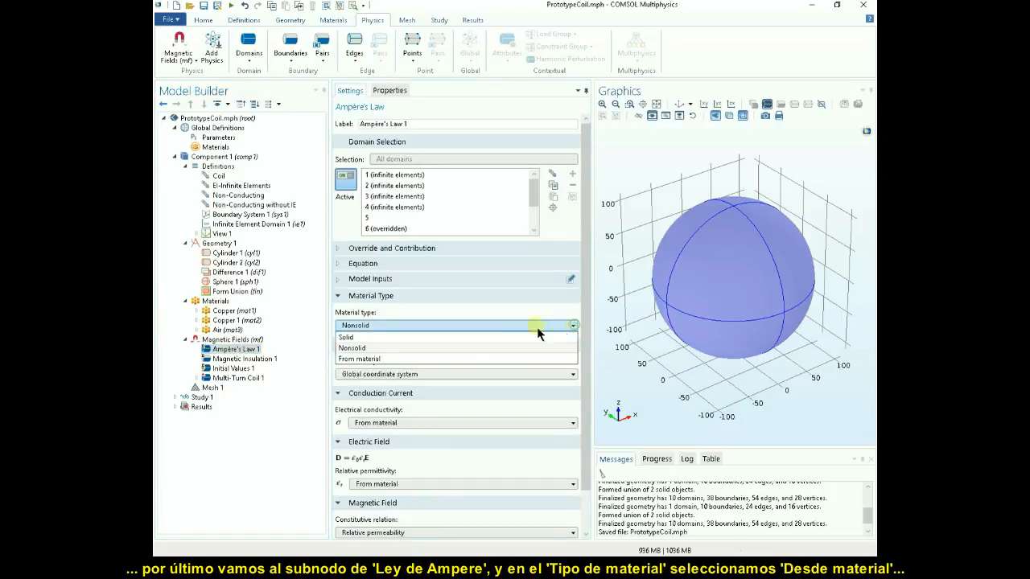
left_click(400, 356)
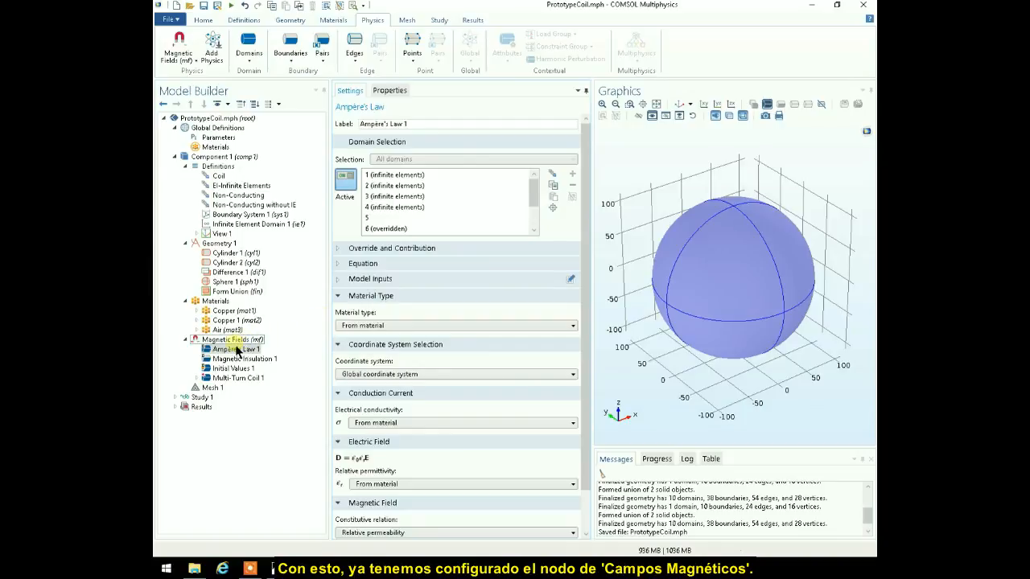
- Delete the Copper (mat1) material assigned to all domains from Component 1
left_click(213, 389)
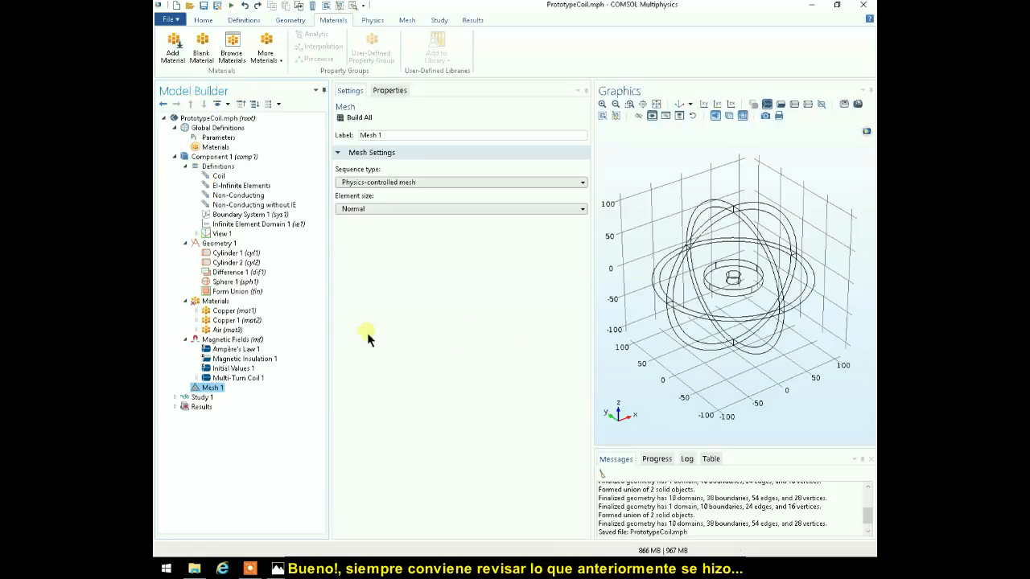
left_click(226, 312)
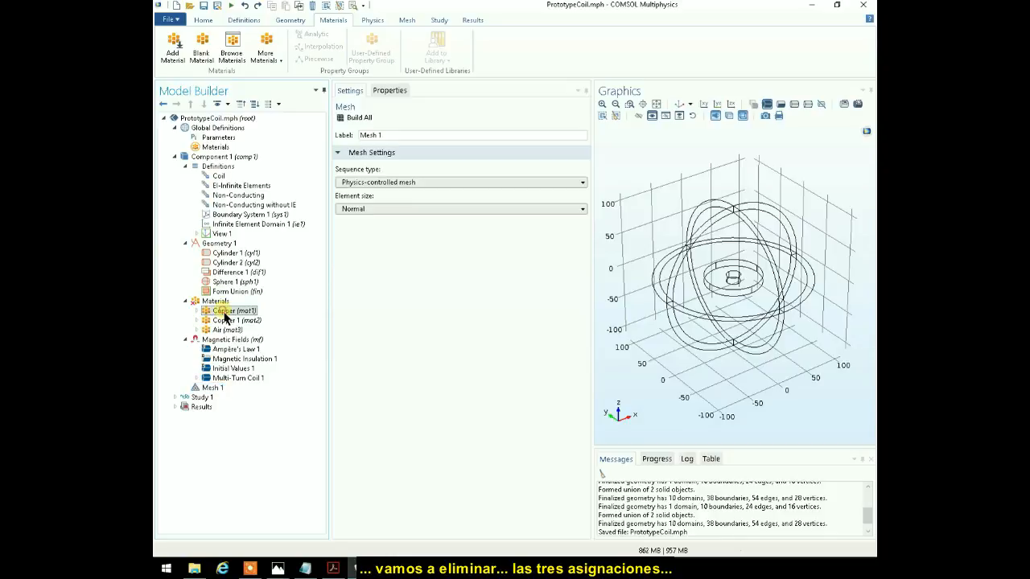
right_click(241, 321)
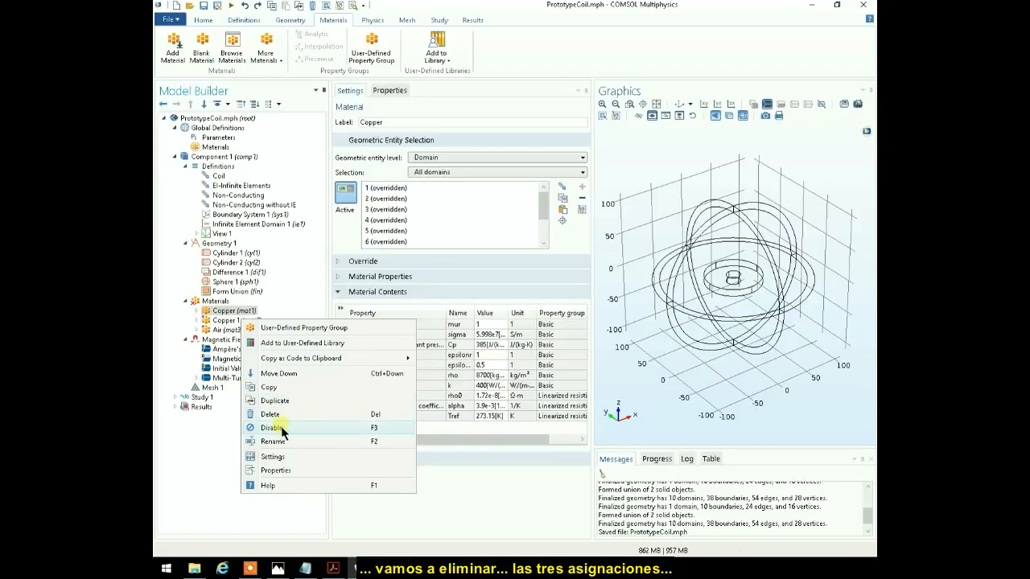
left_click(279, 428)
right_click(231, 311)
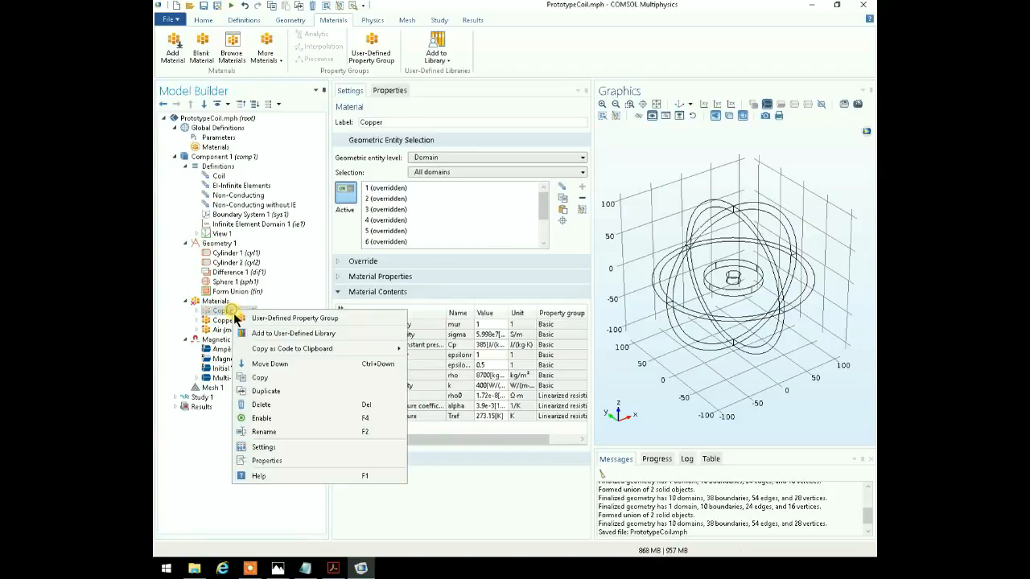
left_click(262, 405)
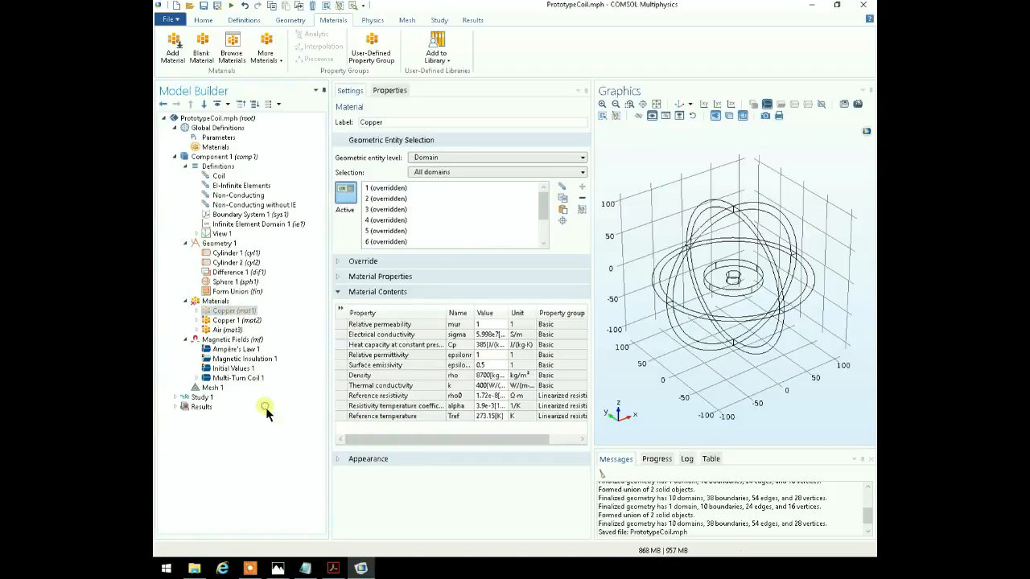
left_click(542, 328)
- Delete the remaining Copper 1 (mat2) and Air (mat3) materials from Component 1
left_click(234, 311)
right_click(275, 348)
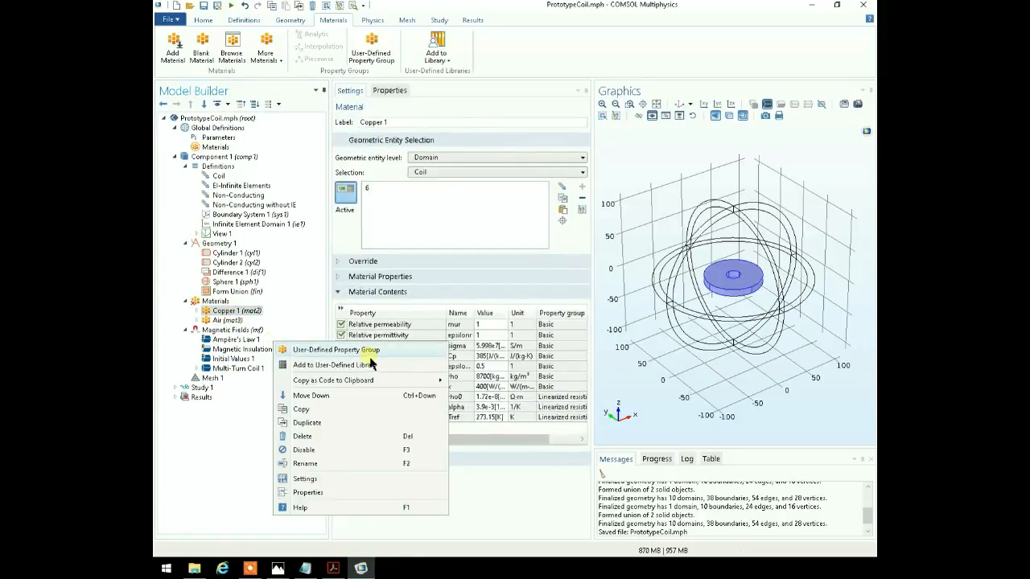
left_click(304, 437)
left_click(527, 328)
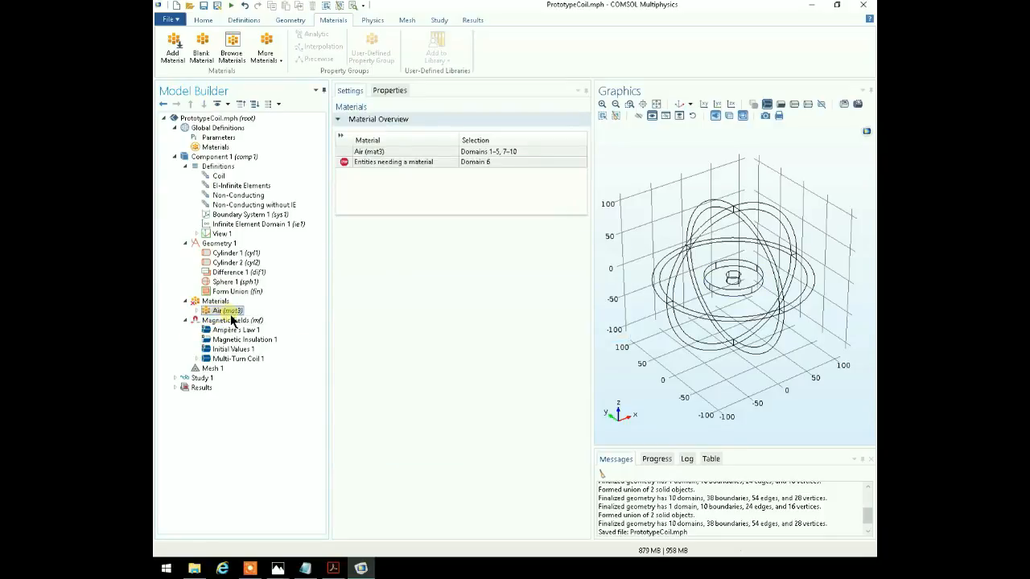
right_click(237, 312)
left_click(273, 402)
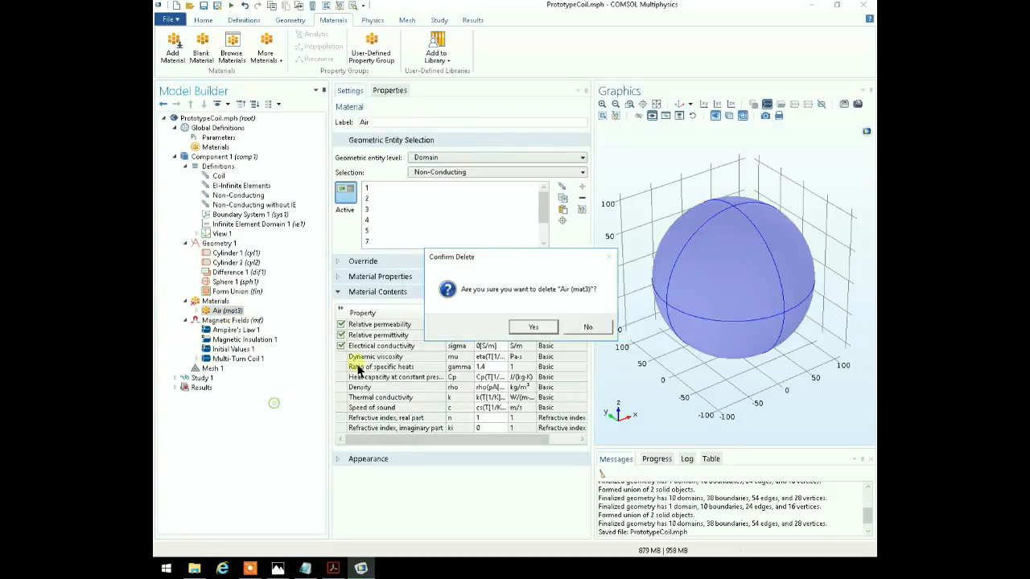
left_click(527, 328)
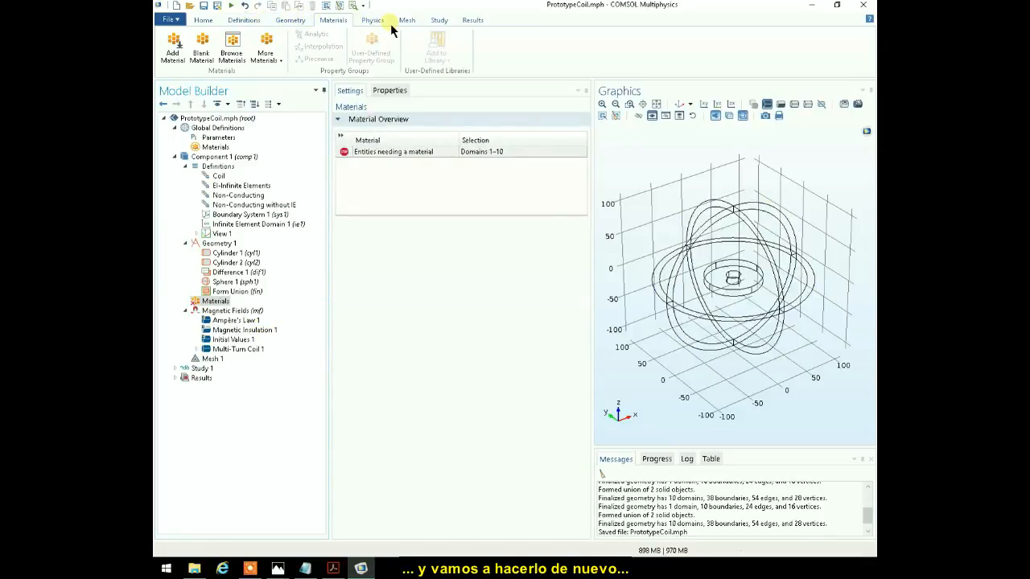
- Add Copper from the AC/DC material library to Component 1
left_click(174, 52)
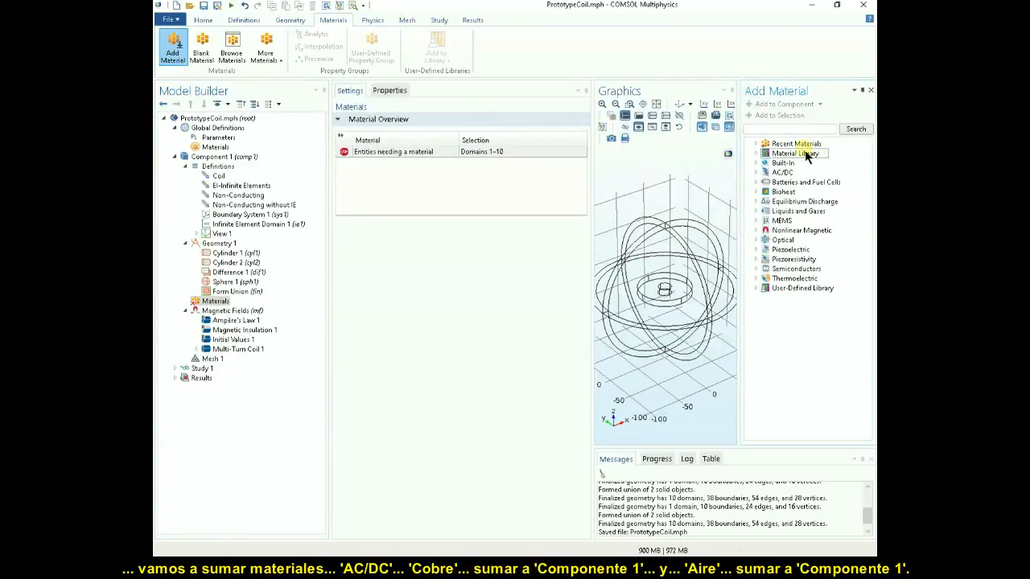
left_click(755, 173)
left_click(792, 183)
right_click(794, 185)
left_click(720, 207)
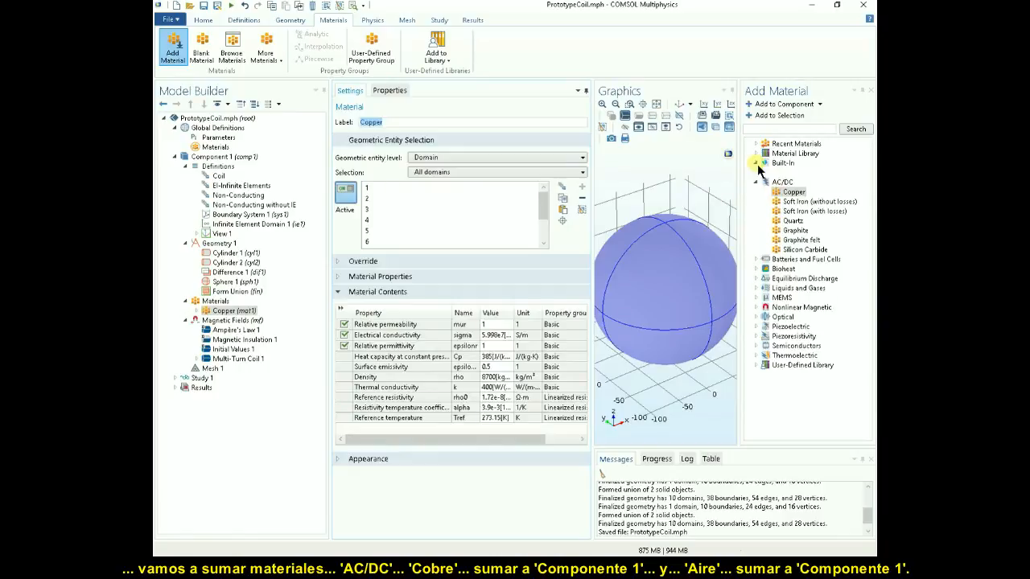
- Add Air from the Built-In material library to Component 1
left_click(756, 163)
left_click(785, 173)
right_click(784, 174)
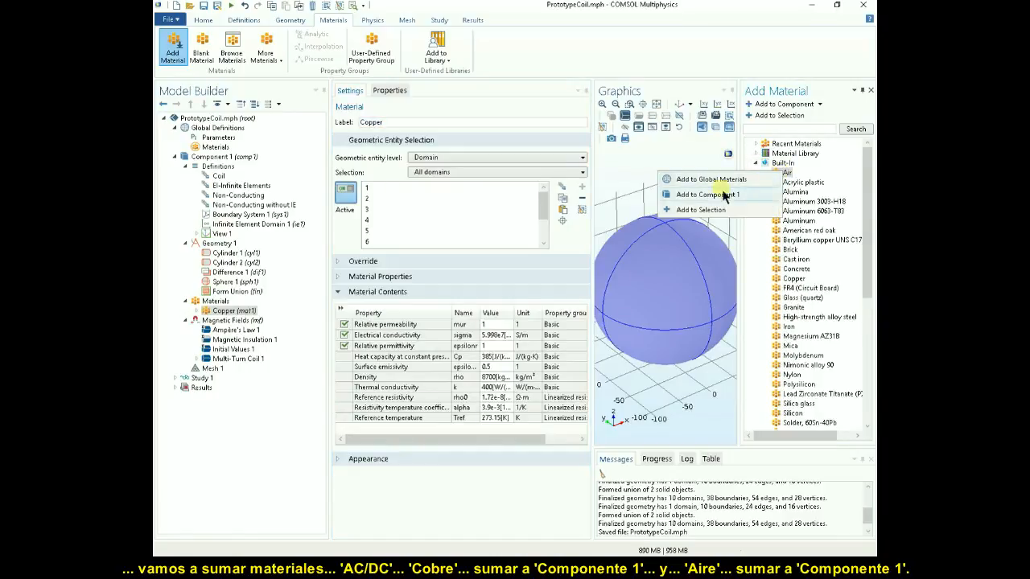
left_click(702, 196)
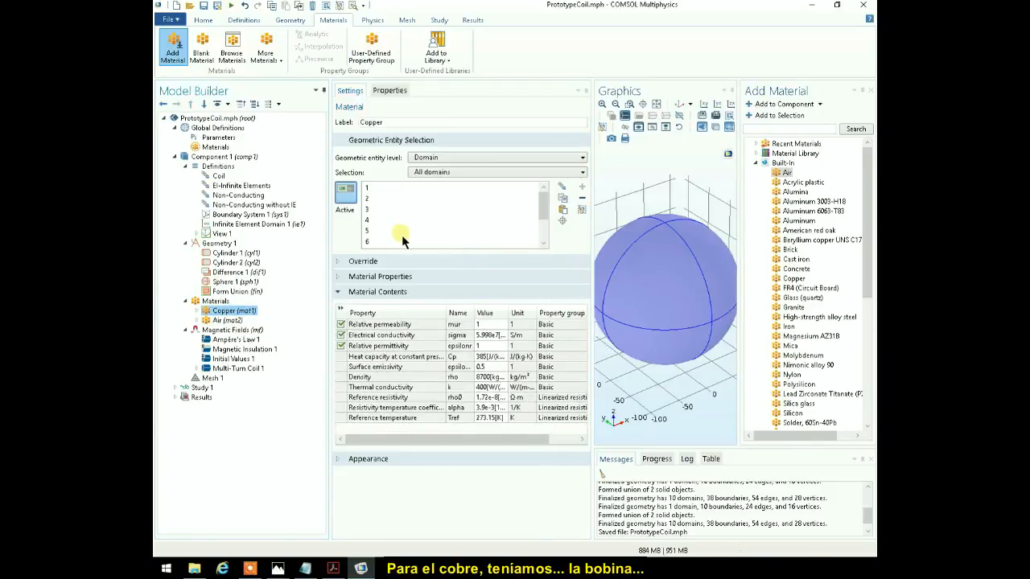
- Assign the Copper material to the Coil selection and the Air material to the Non-Conducting selection
left_click(582, 171)
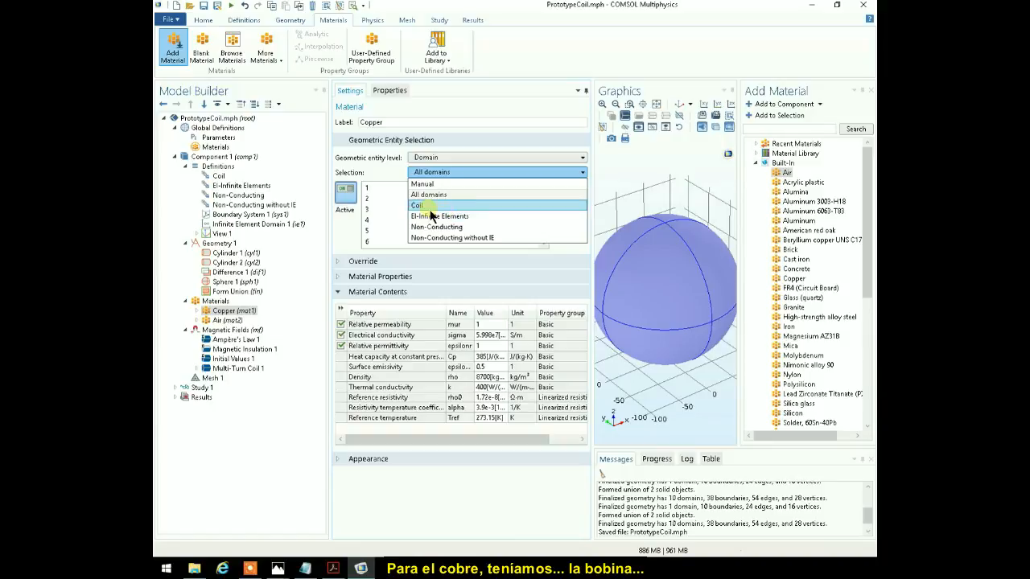
left_click(424, 207)
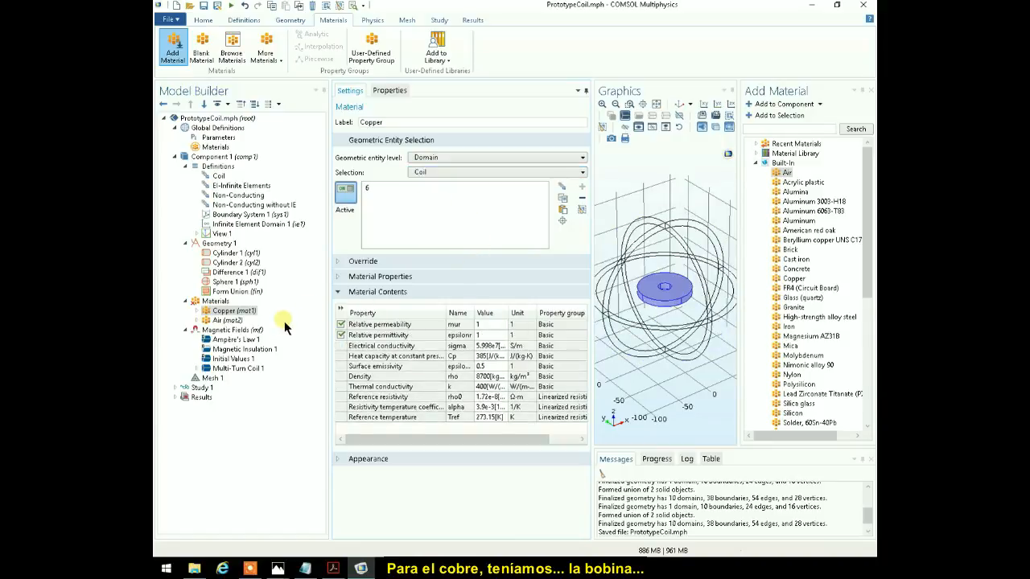
left_click(227, 320)
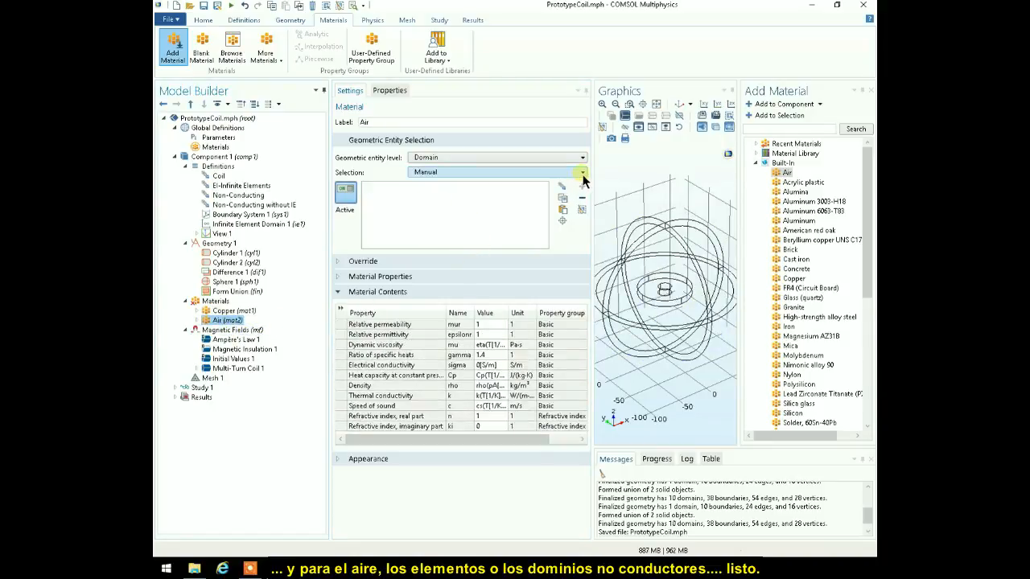
left_click(581, 171)
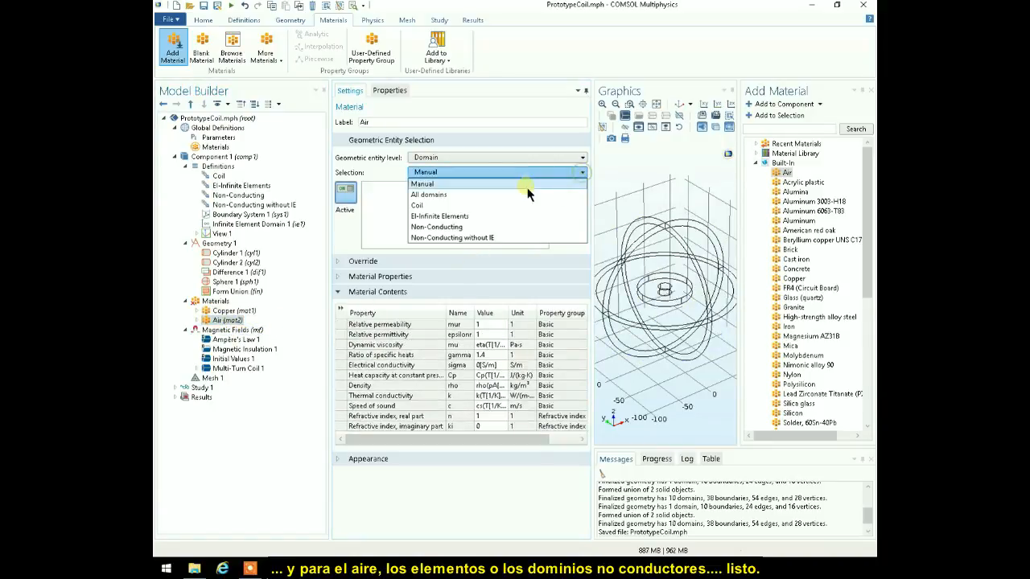
left_click(433, 229)
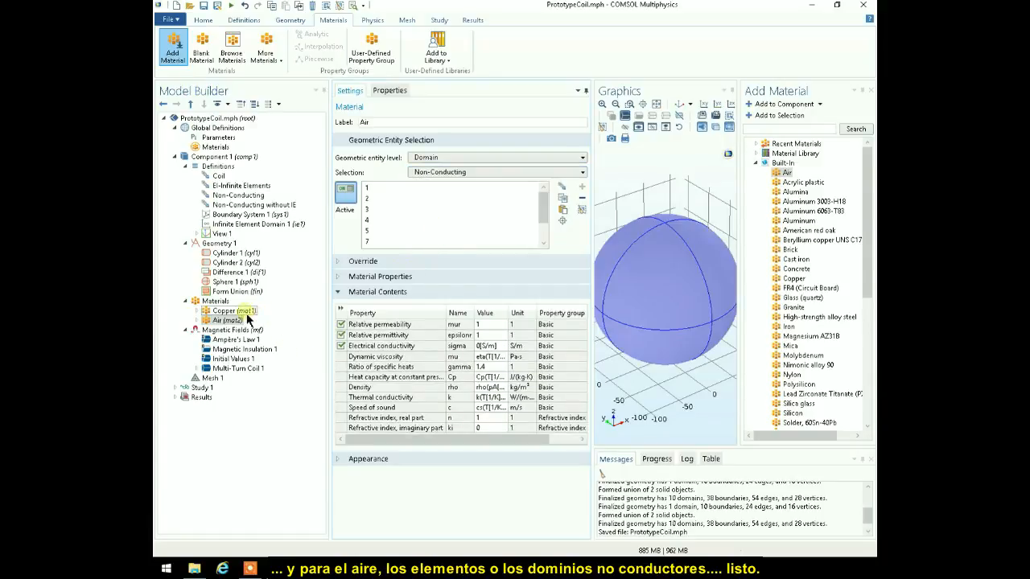
- Open the Multi-Turn Coil 1 settings and close the Add Material window
left_click(197, 369)
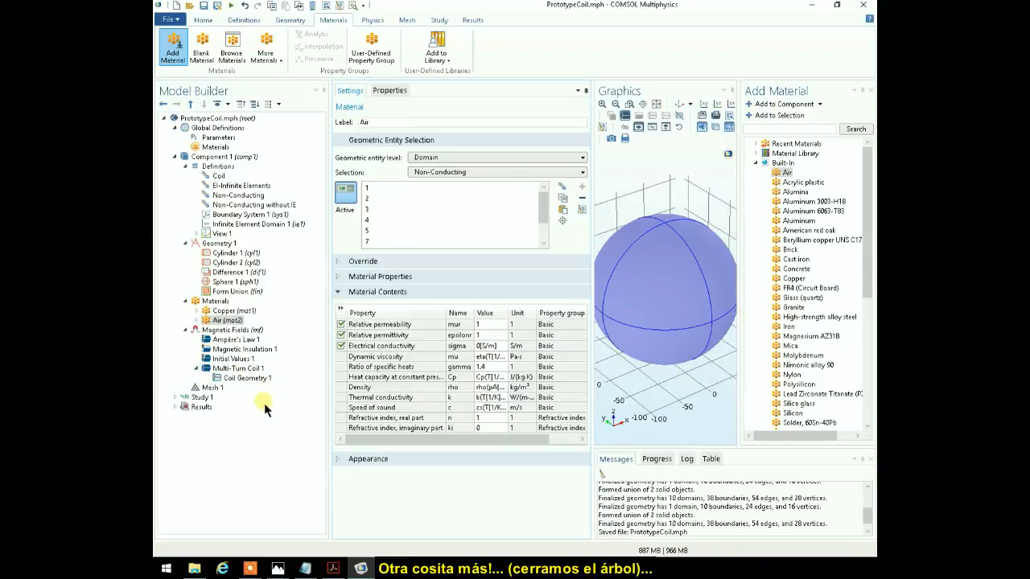
double_click(235, 368)
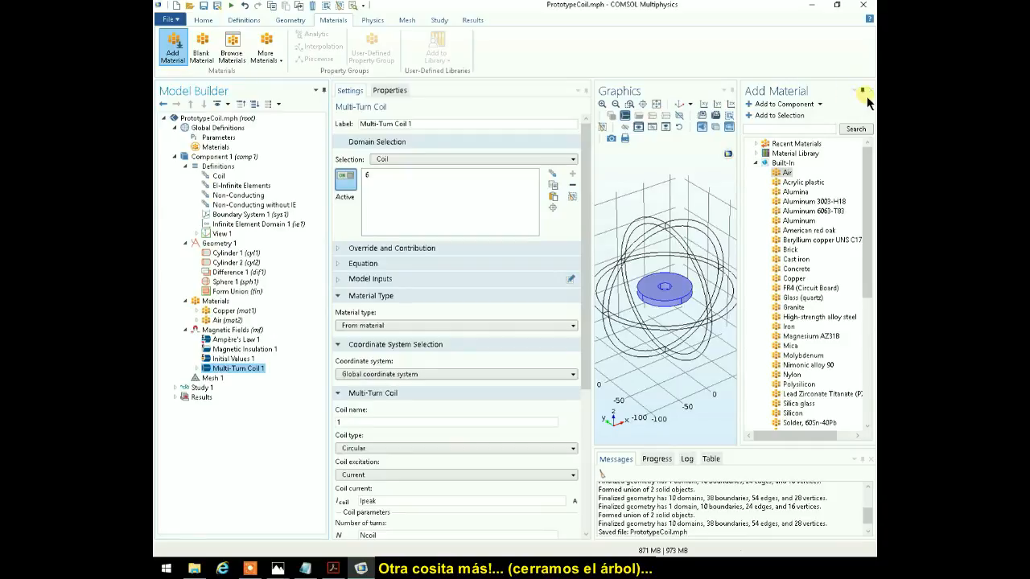
left_click(870, 90)
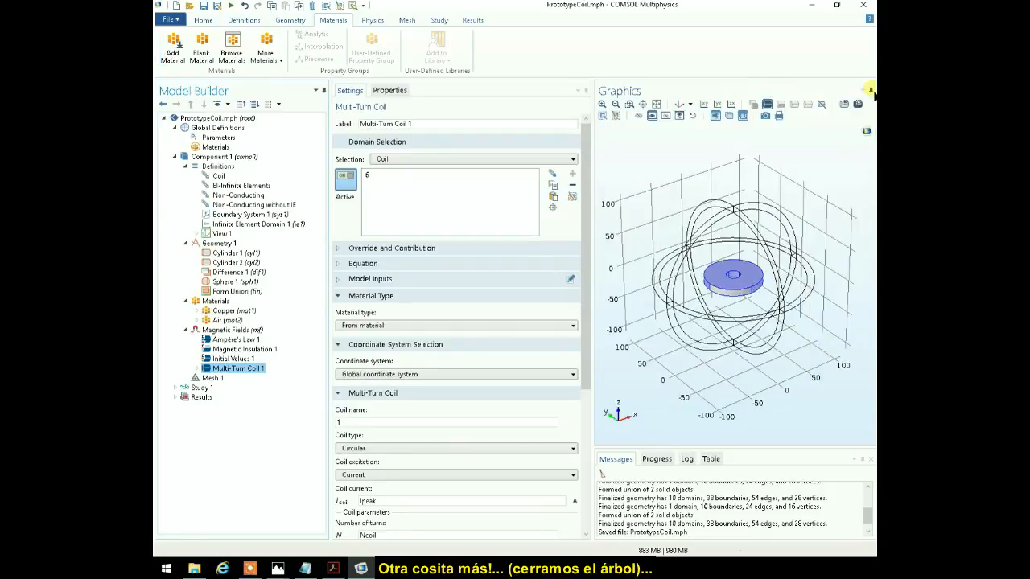
- In Coil Geometry 1 under Multi-Turn Coil 1, select all eight edges of the coil's upper and lower outer circles
left_click(197, 369)
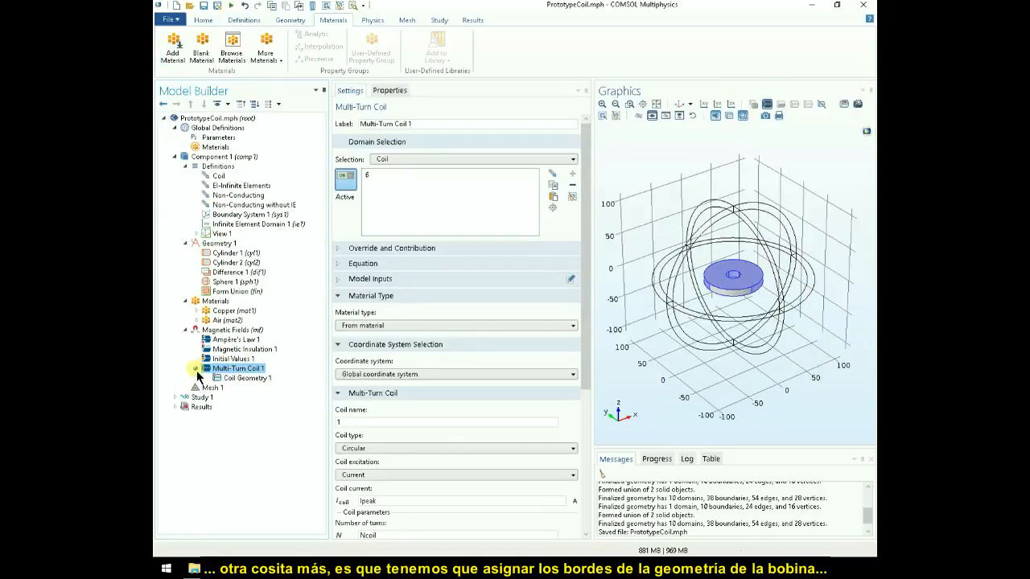
left_click(247, 378)
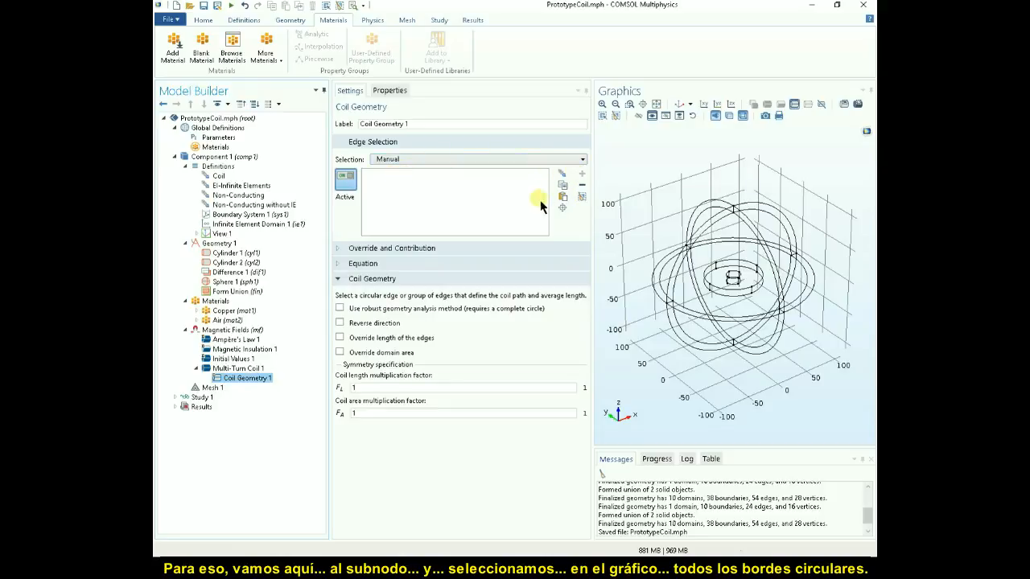
left_click(602, 105)
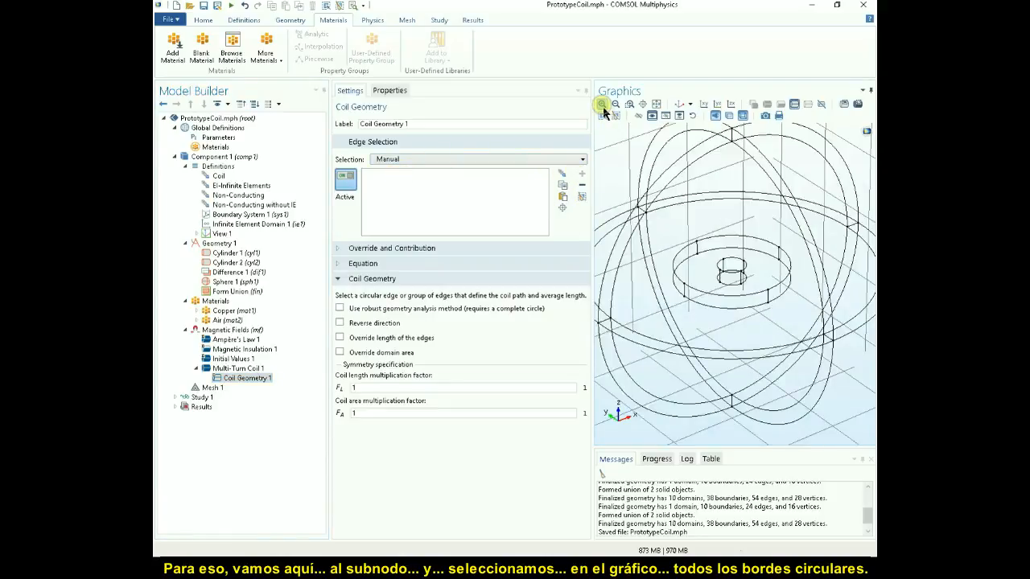
left_click(602, 104)
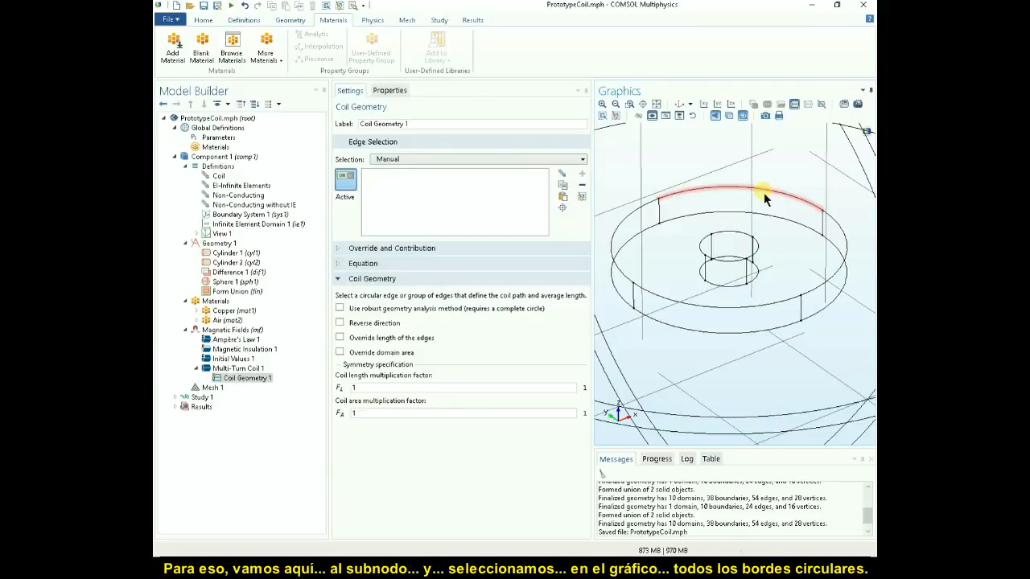
left_click(693, 197)
left_click(624, 230)
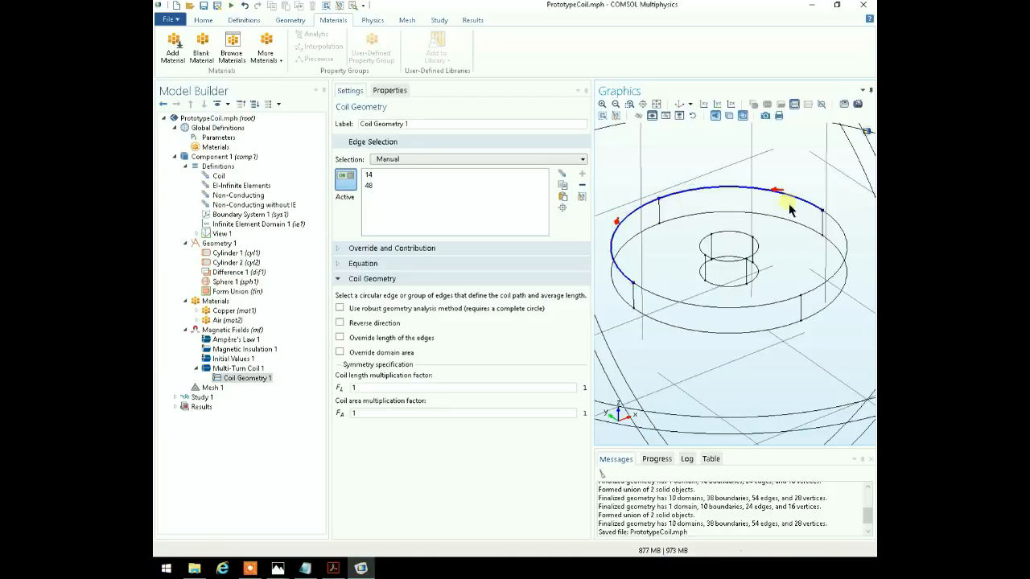
left_click(841, 241)
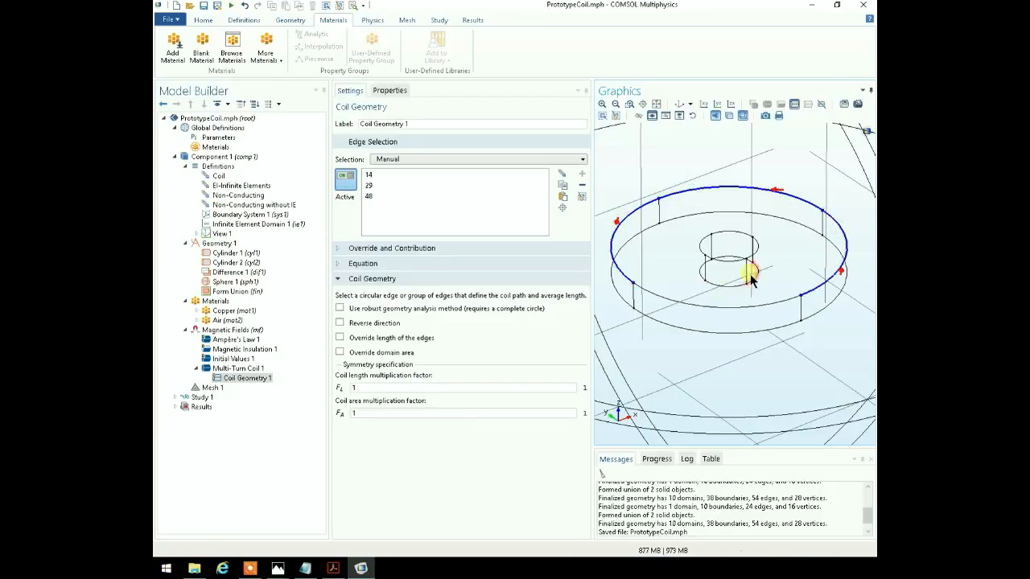
left_click(697, 307)
left_click(648, 323)
left_click(623, 300)
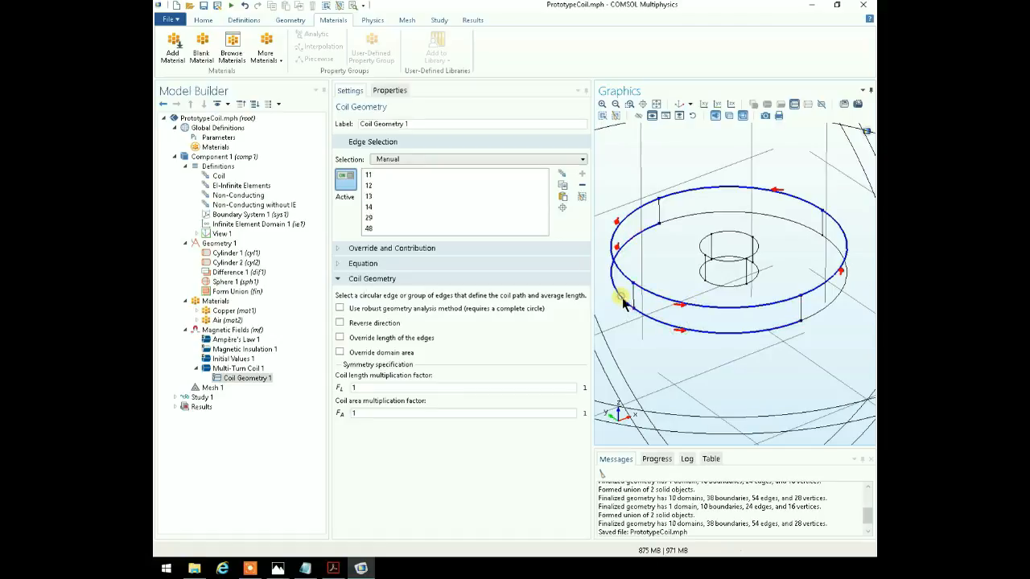
left_click(674, 221)
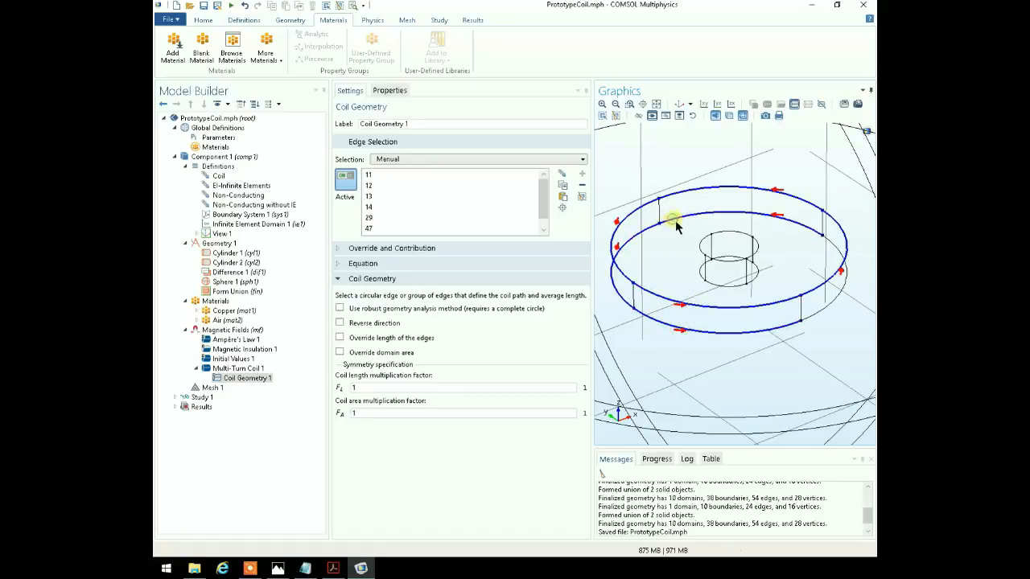
left_click(839, 297)
- Add the edges of the coil's upper and lower inner circles to Coil Geometry 1, and return to Magnetic Fields in the default 3D view
left_click(724, 286)
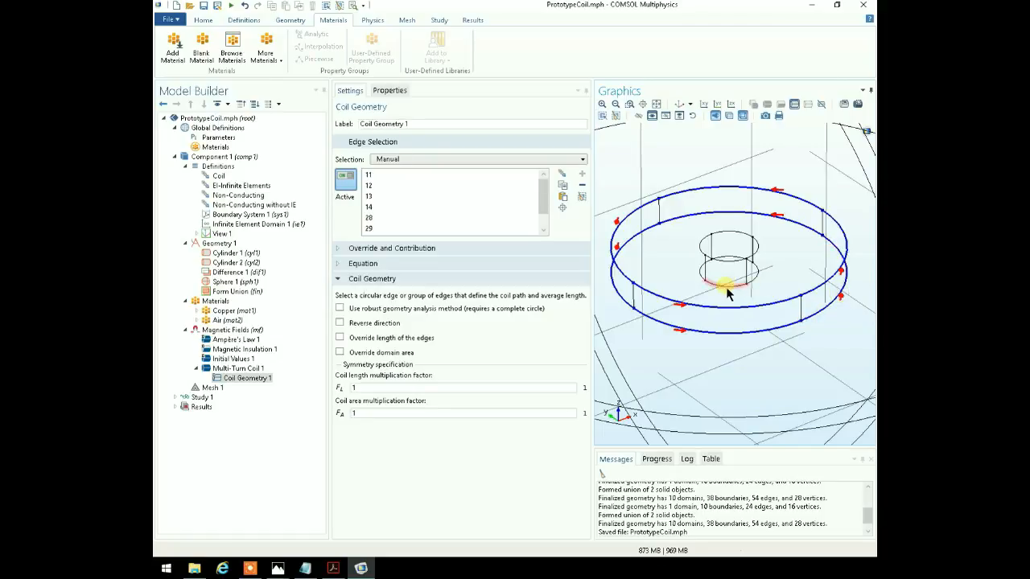
left_click(755, 264)
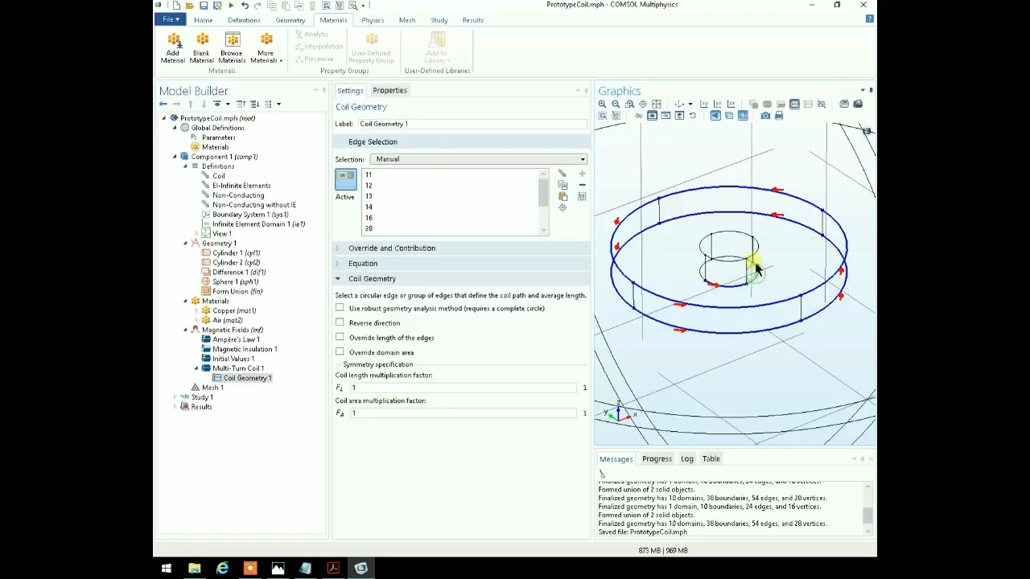
left_click(753, 246)
left_click(731, 236)
left_click(700, 246)
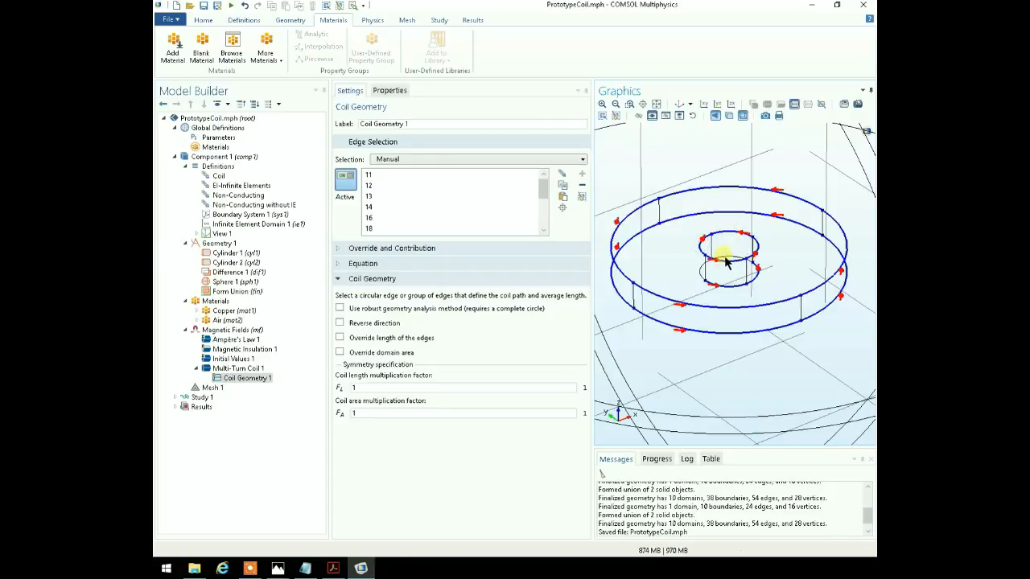
left_click(722, 259)
left_click(703, 276)
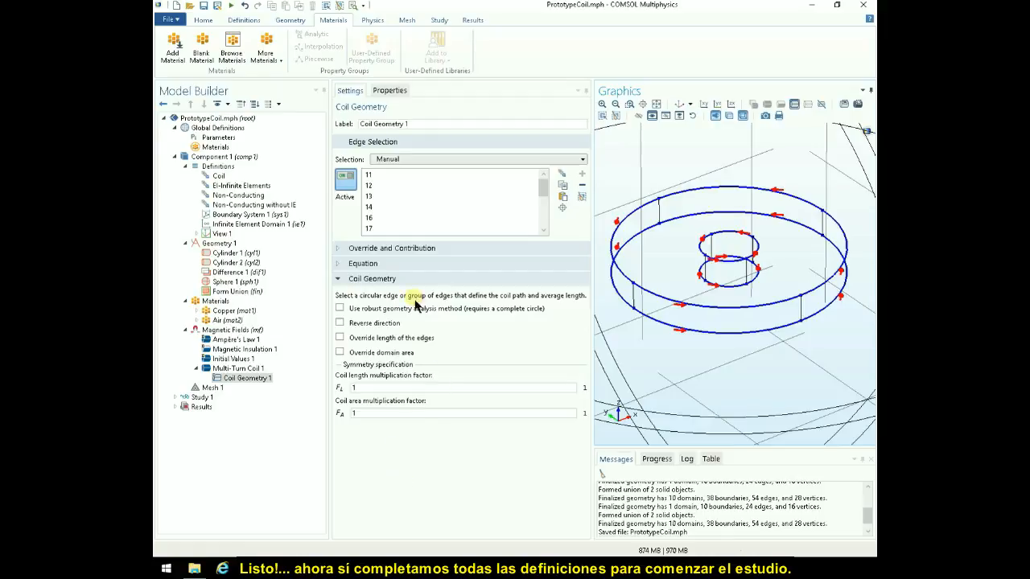
left_click(231, 330)
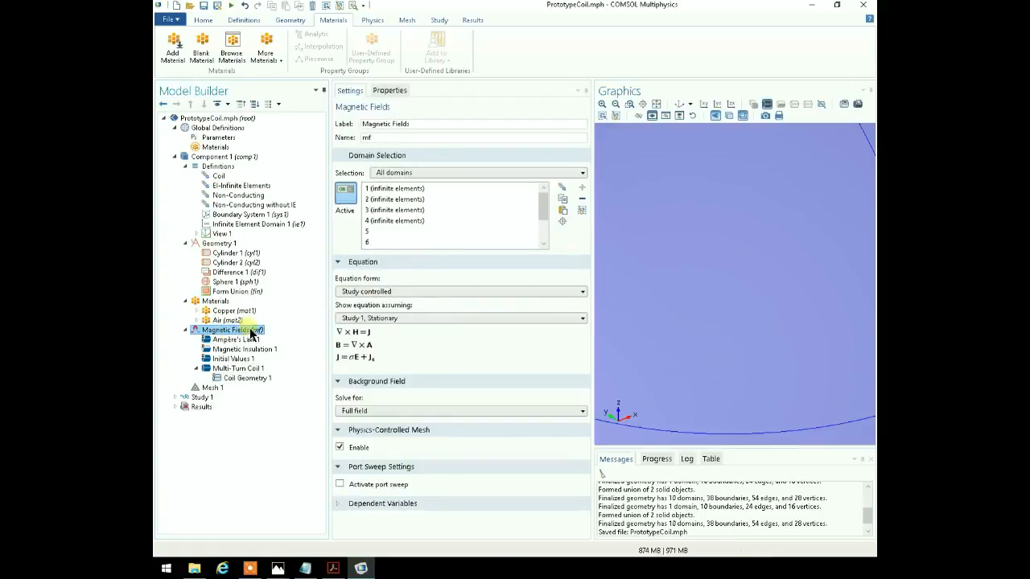
left_click(679, 103)
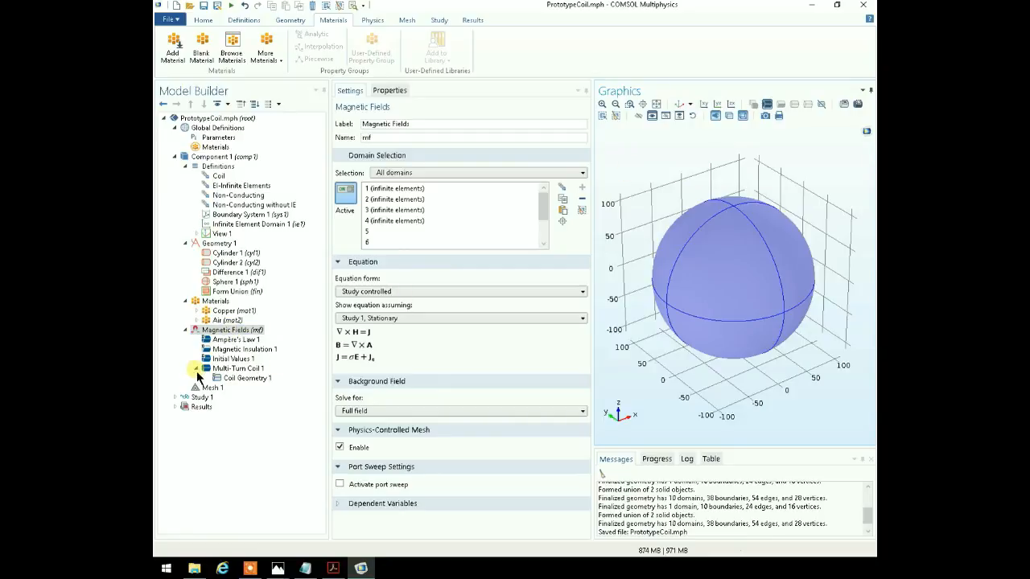
- Change the geometry representation of Geometry 1 to COMSOL kernel
left_click(233, 369)
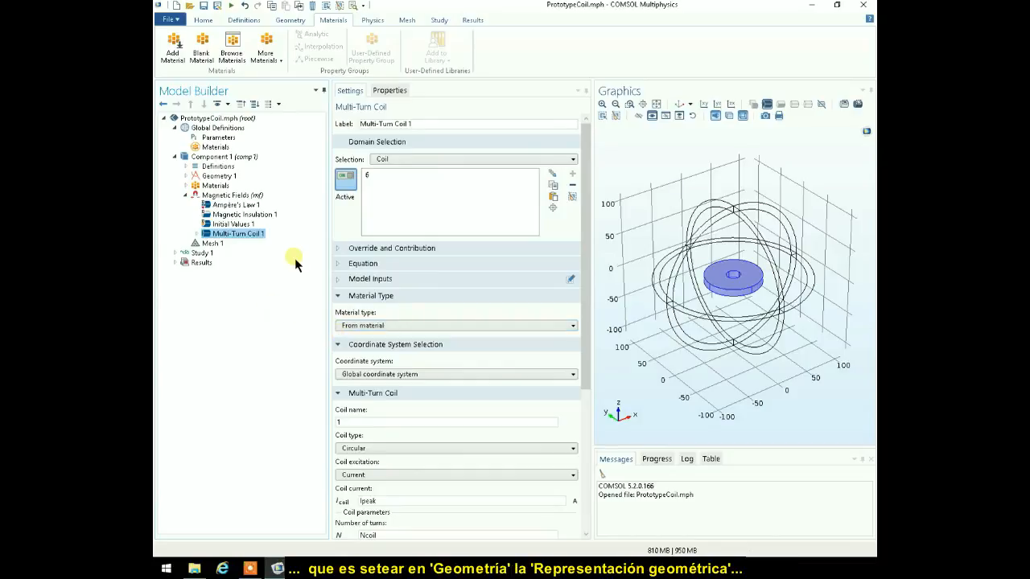
left_click(224, 179)
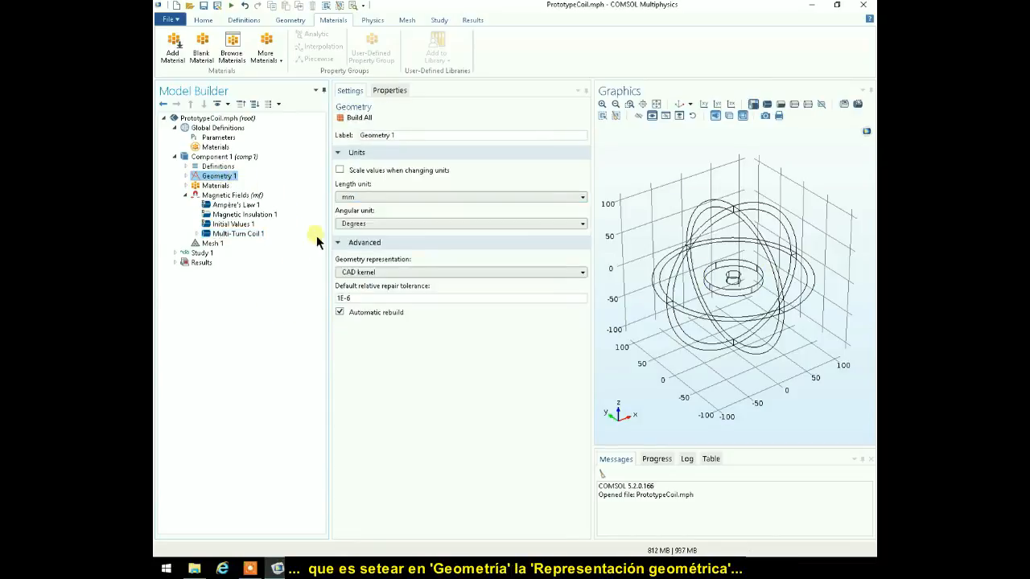
left_click(582, 274)
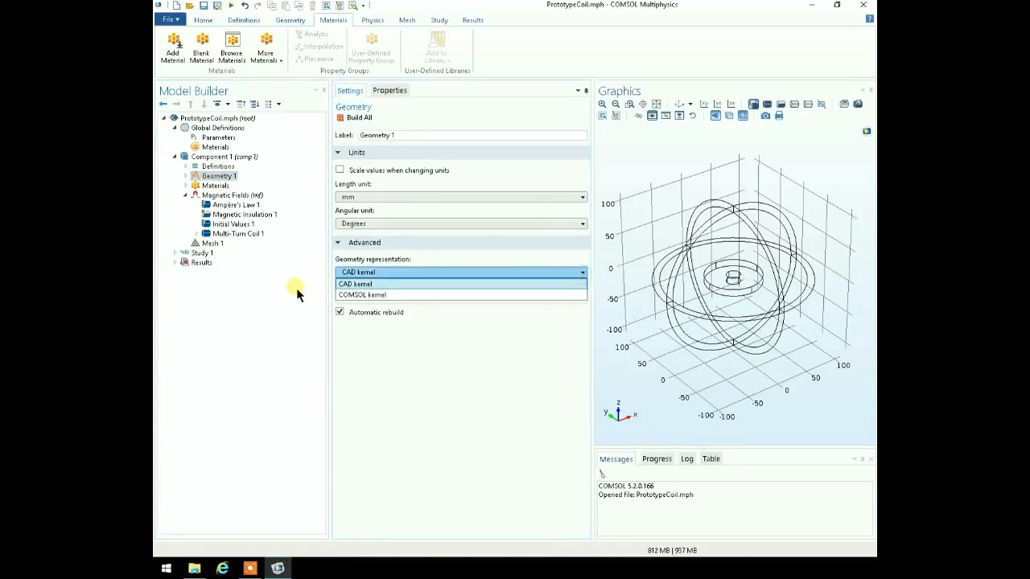
left_click(434, 296)
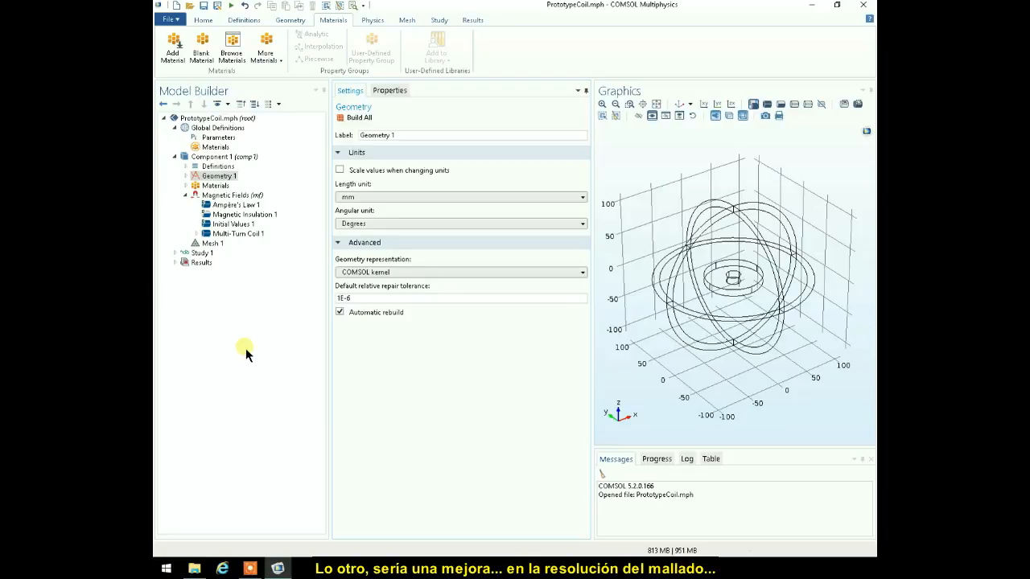
- Set the element size of the physics-controlled Mesh 1 to Finer
left_click(211, 243)
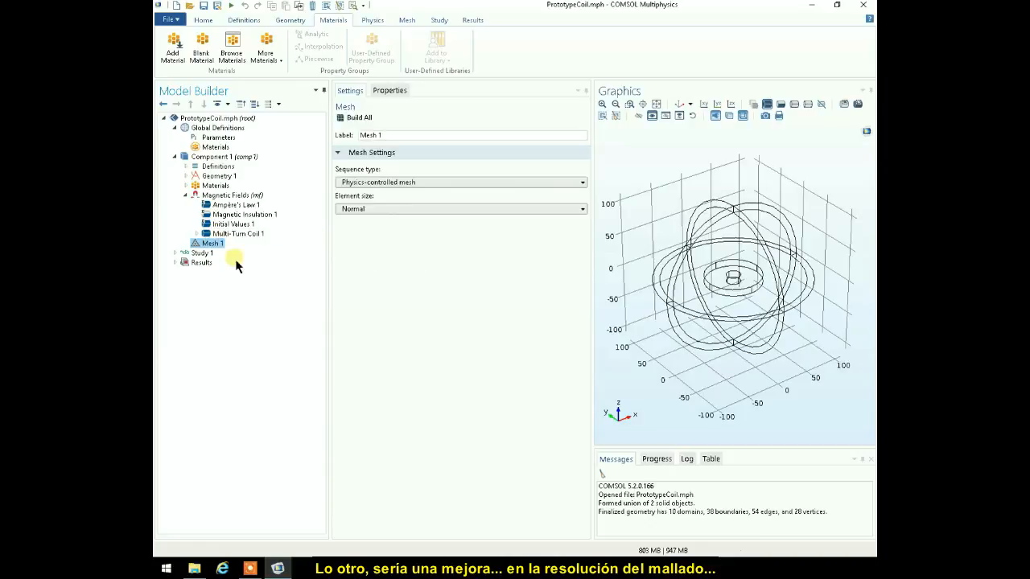
left_click(580, 210)
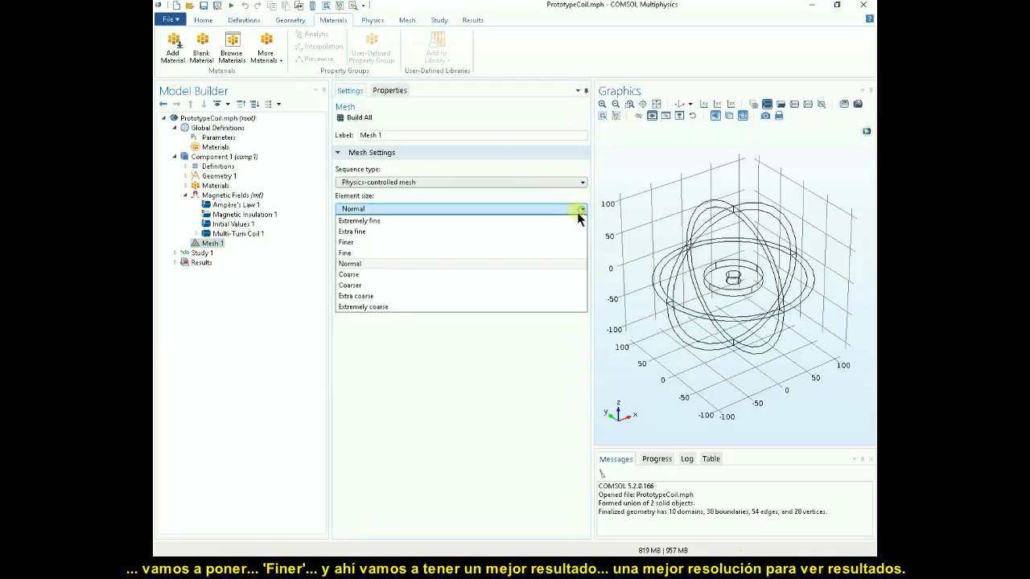
left_click(416, 243)
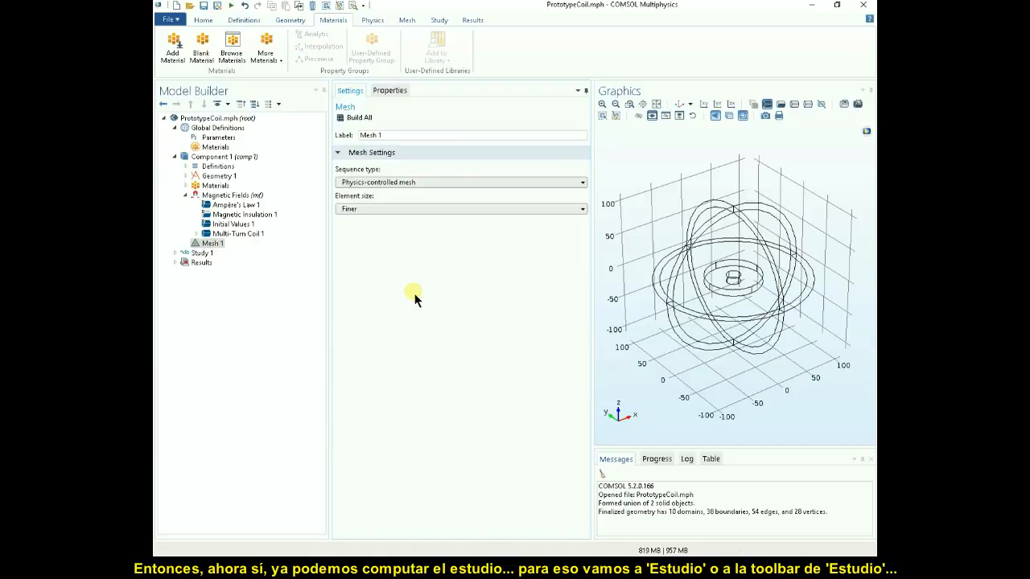
- Compute Study 1
left_click(205, 253)
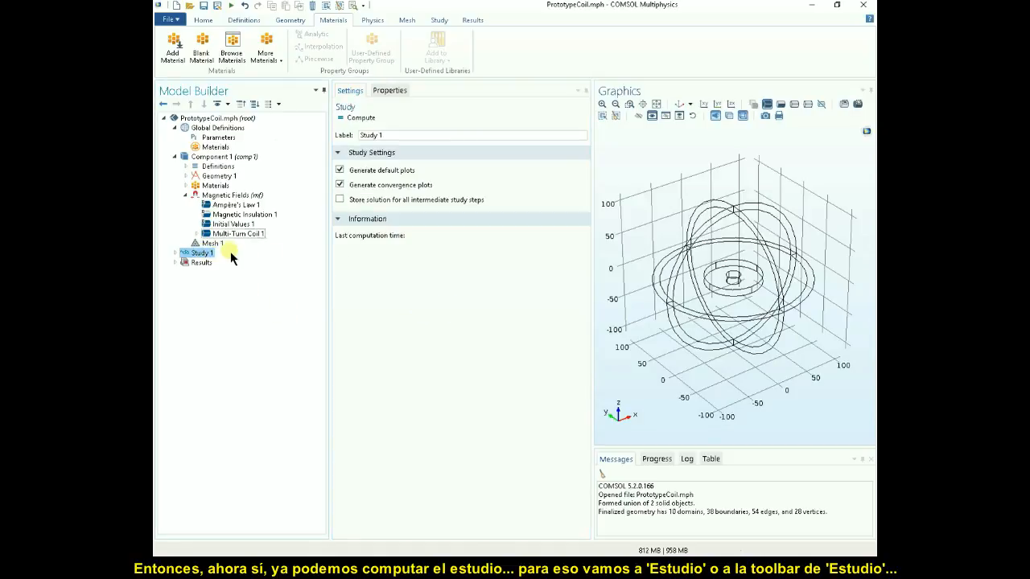
left_click(435, 21)
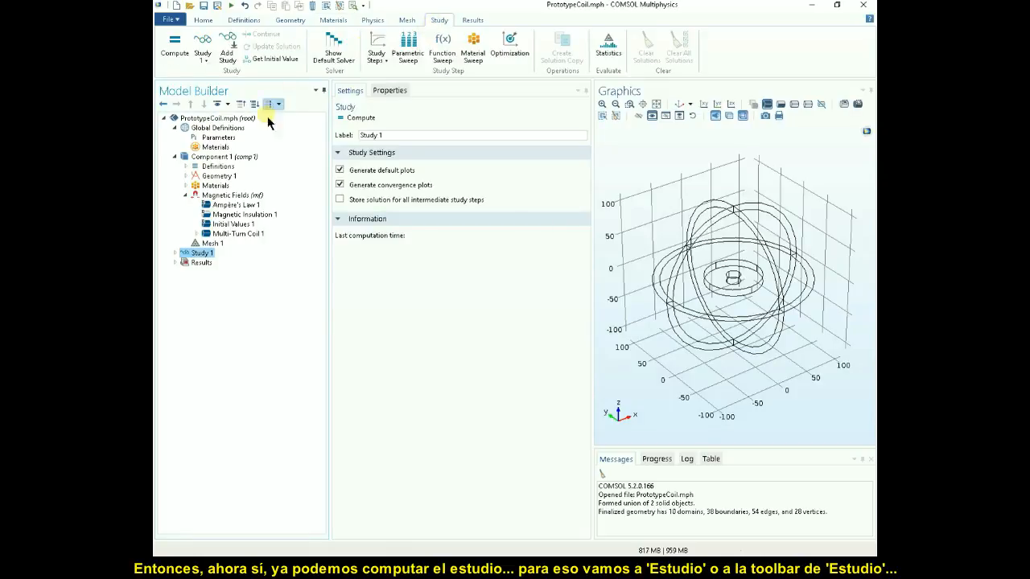
left_click(175, 55)
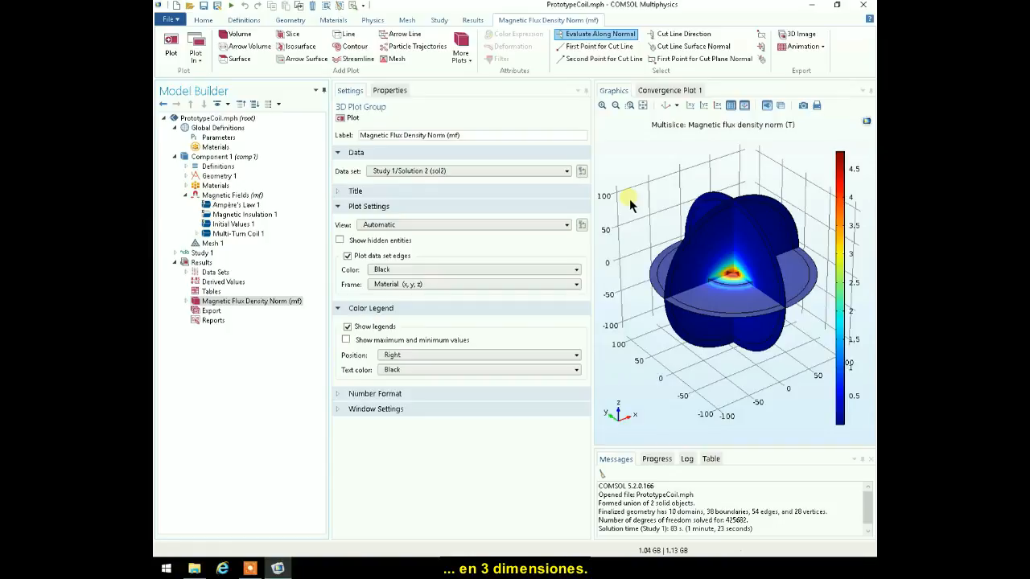
- Inspect the 3D magnetic flux density norm plot from another angle and close up, then restore the default 3D view
left_click_drag(690, 246, 708, 189)
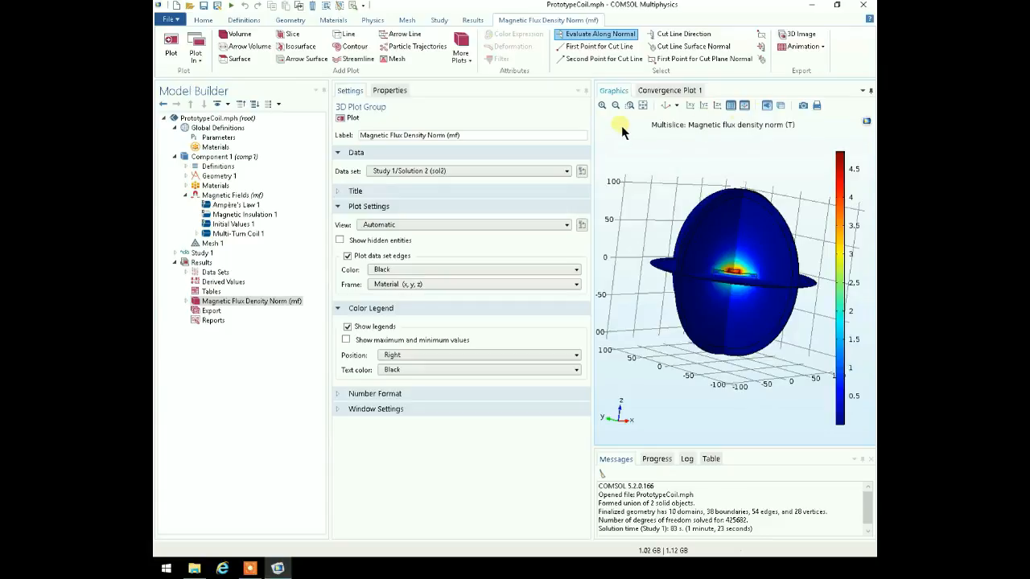
left_click(665, 108)
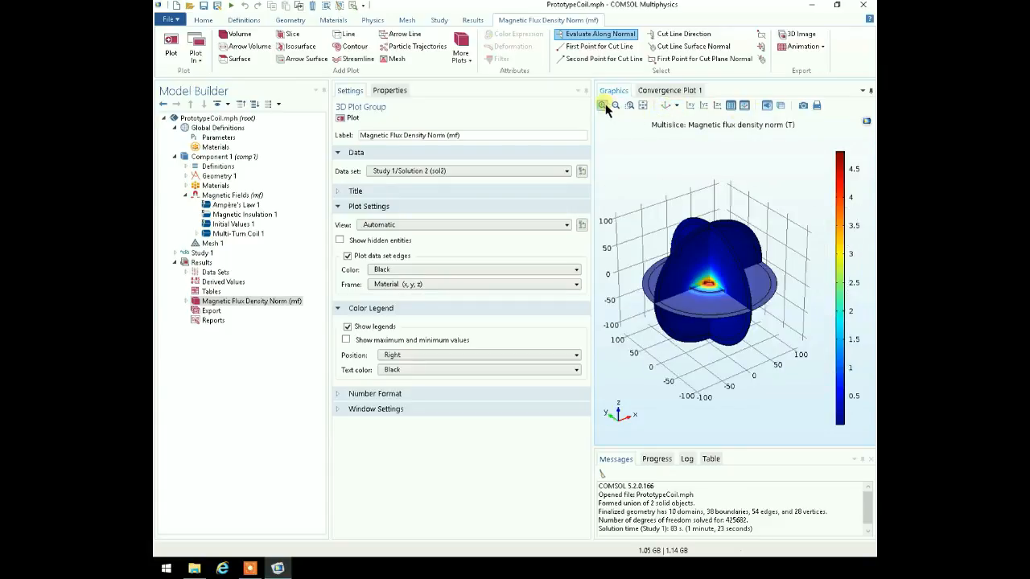
left_click(602, 105)
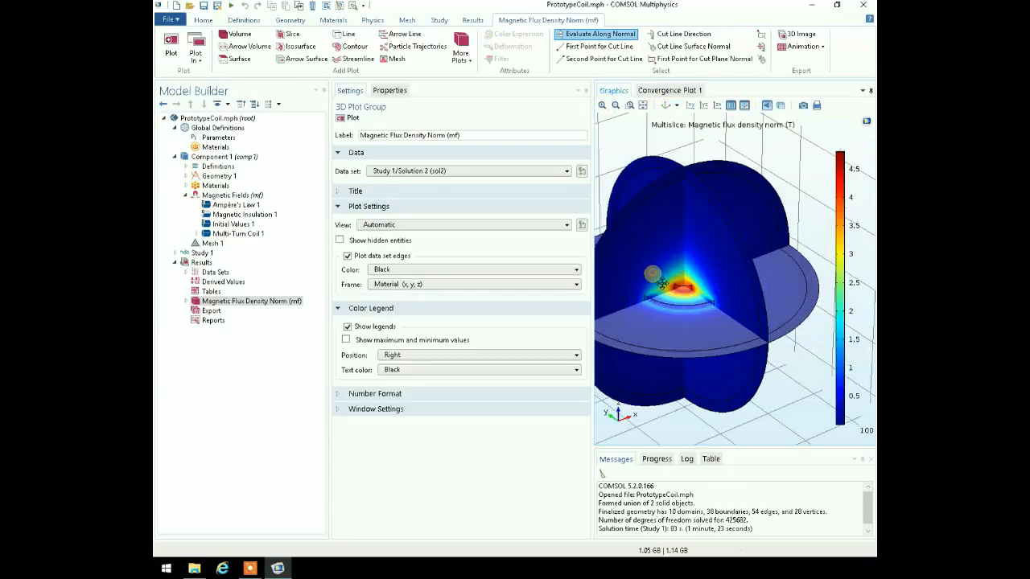
scroll(699, 263, "up", 2)
left_click_drag(700, 262, 688, 258)
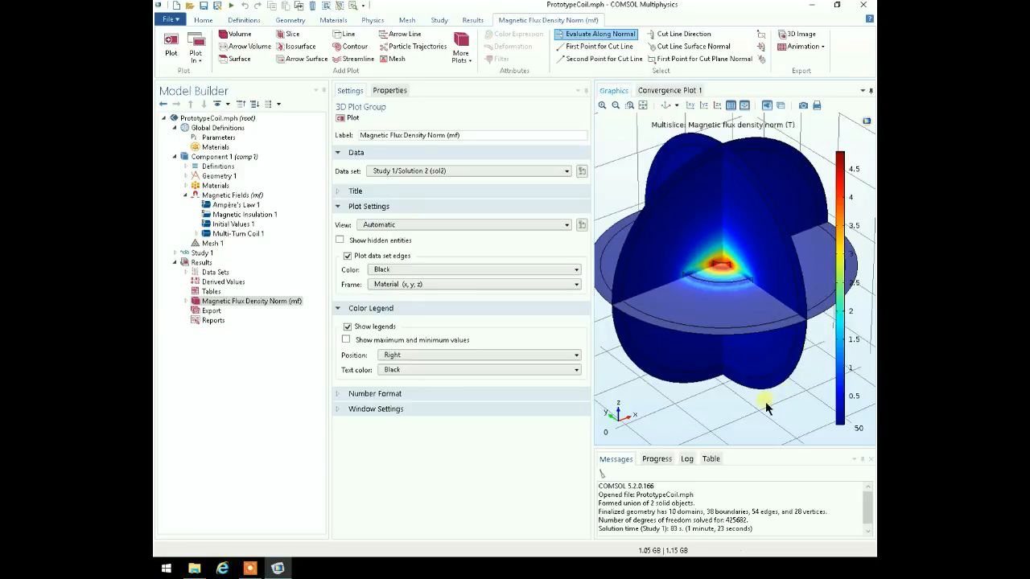
left_click(665, 107)
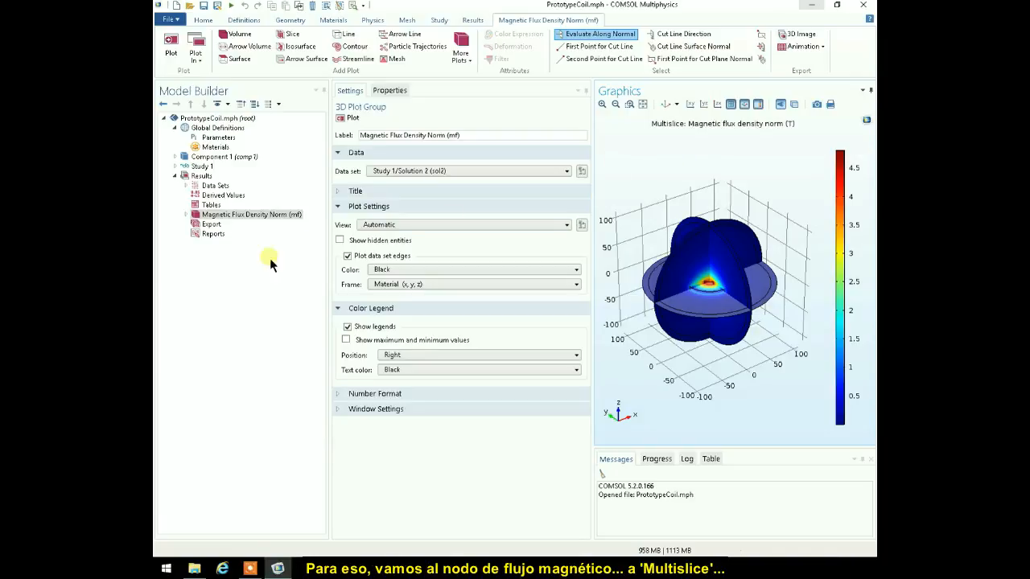
- In Multislice 1 of the magnetic flux density plot, set both the y-planes and z-planes to 0 and replot
left_click(186, 215)
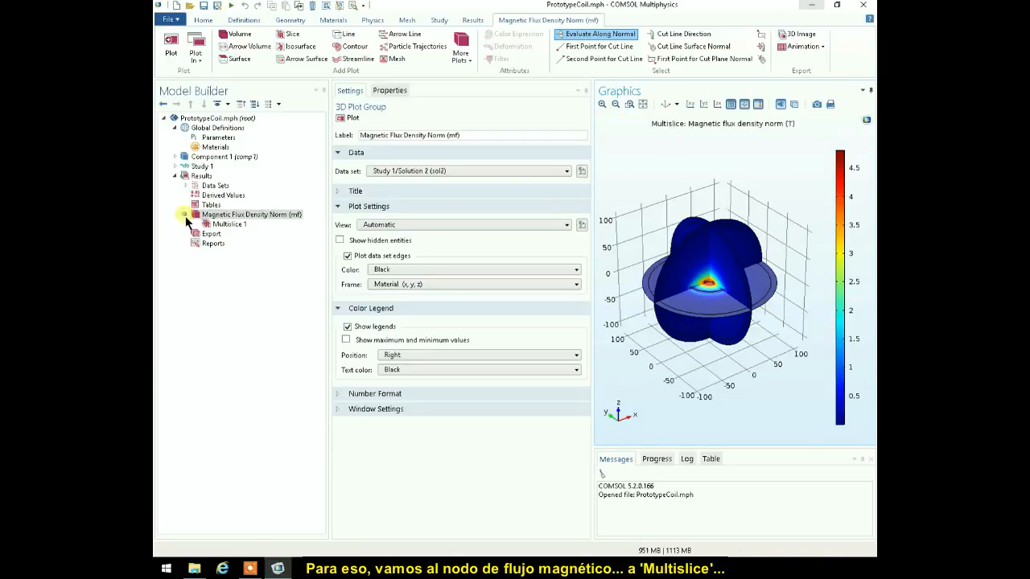
left_click(230, 226)
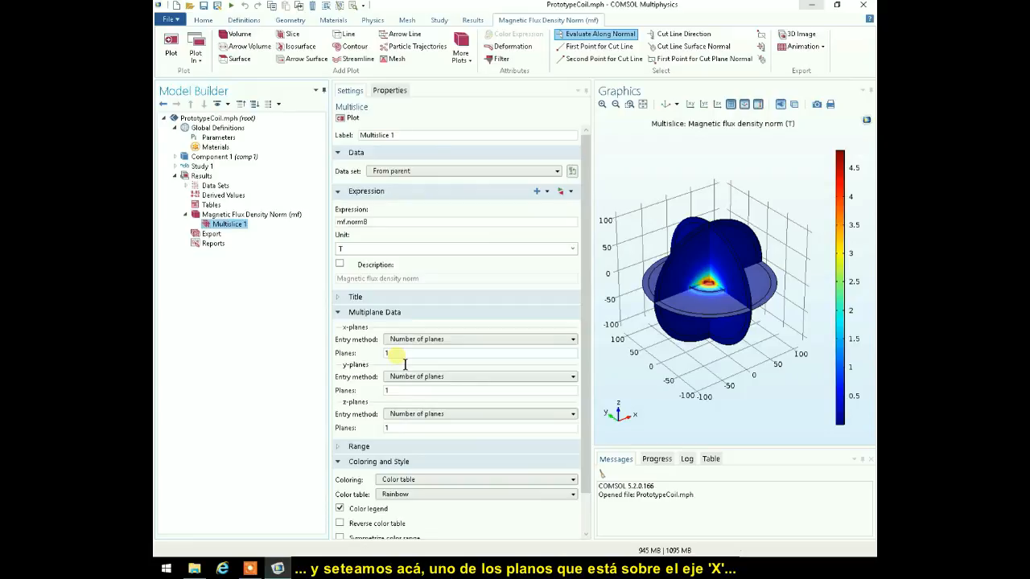
double_click(410, 392)
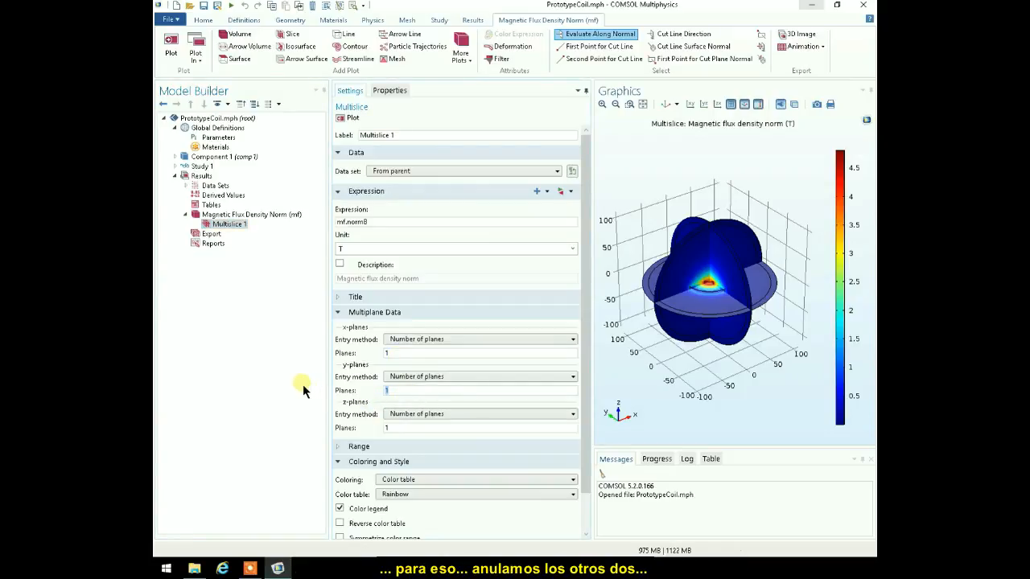
type("0")
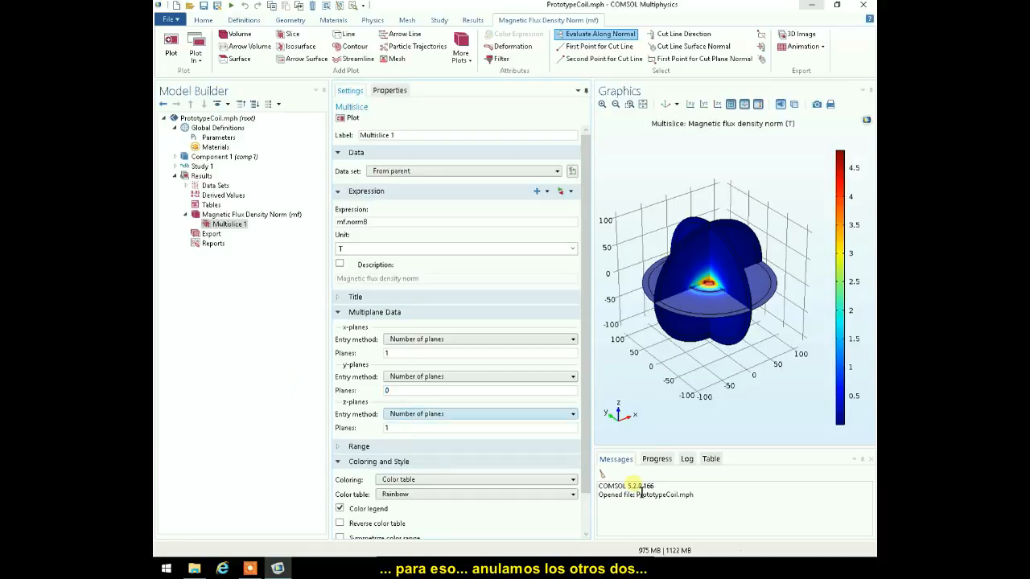
double_click(406, 429)
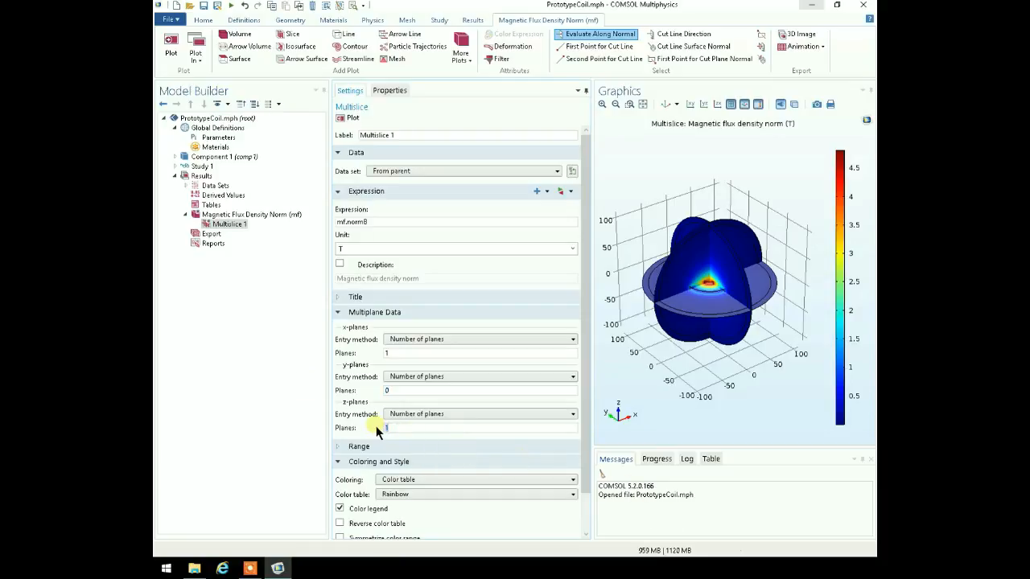
left_click(355, 120)
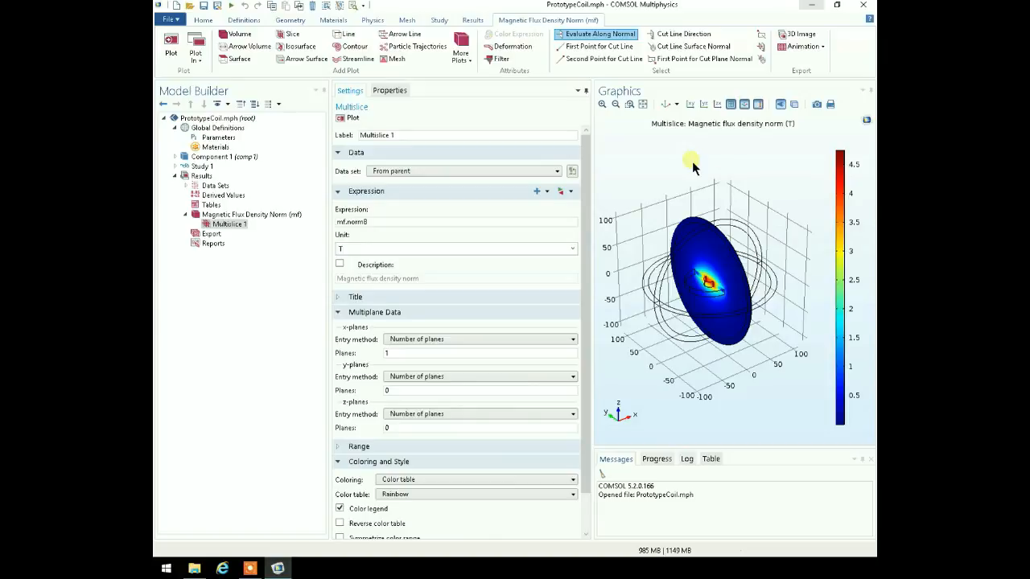
- Show the slice in the YZ view and evaluate the flux density at four points above and below the coil
left_click(704, 104)
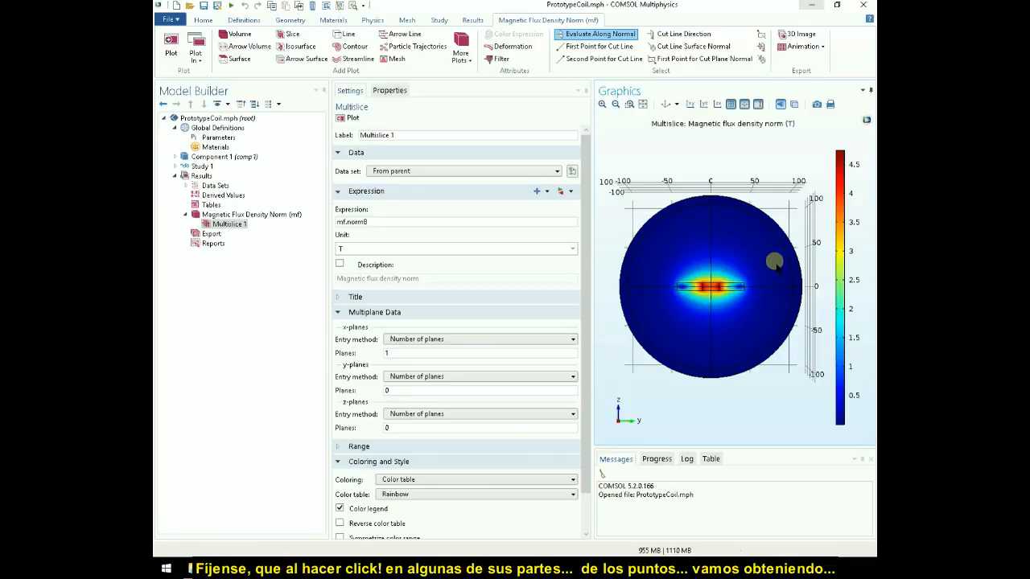
left_click(718, 276)
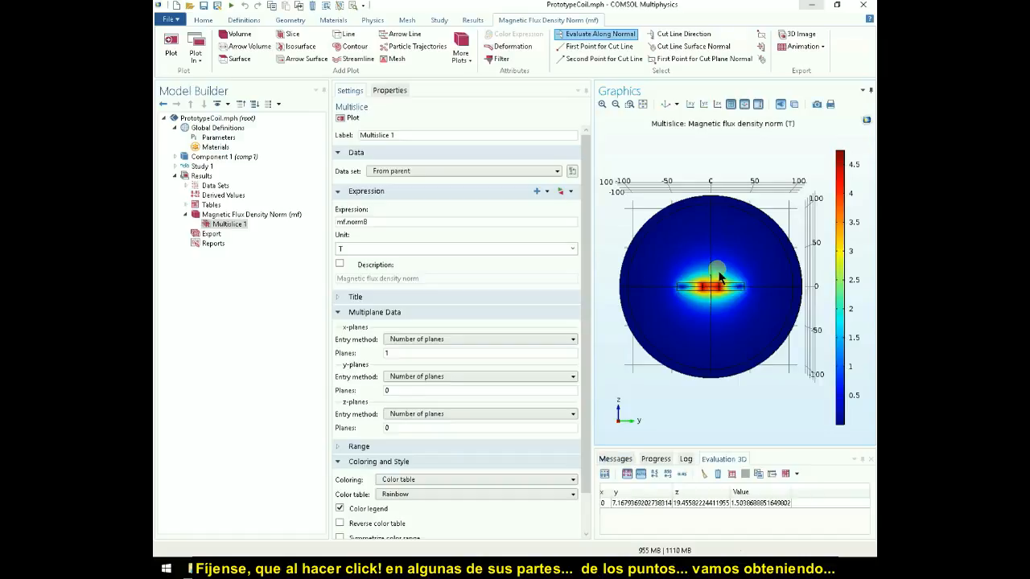
left_click(694, 274)
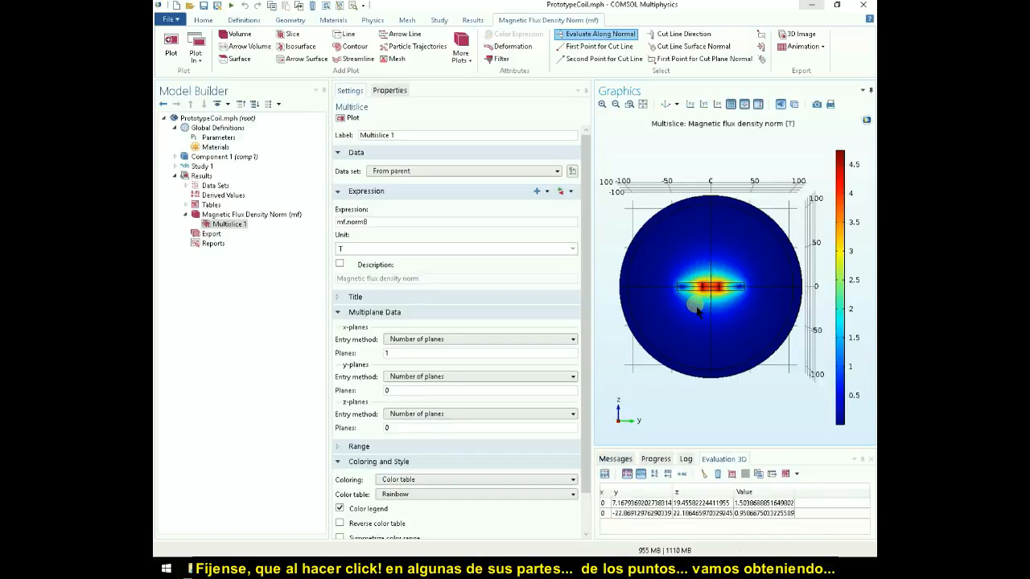
left_click(720, 317)
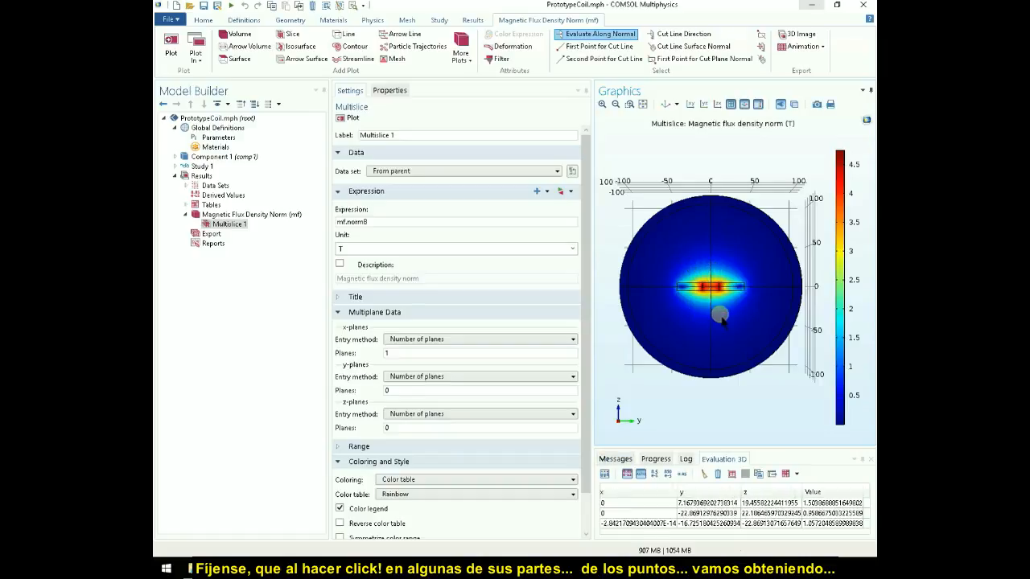
left_click(722, 318)
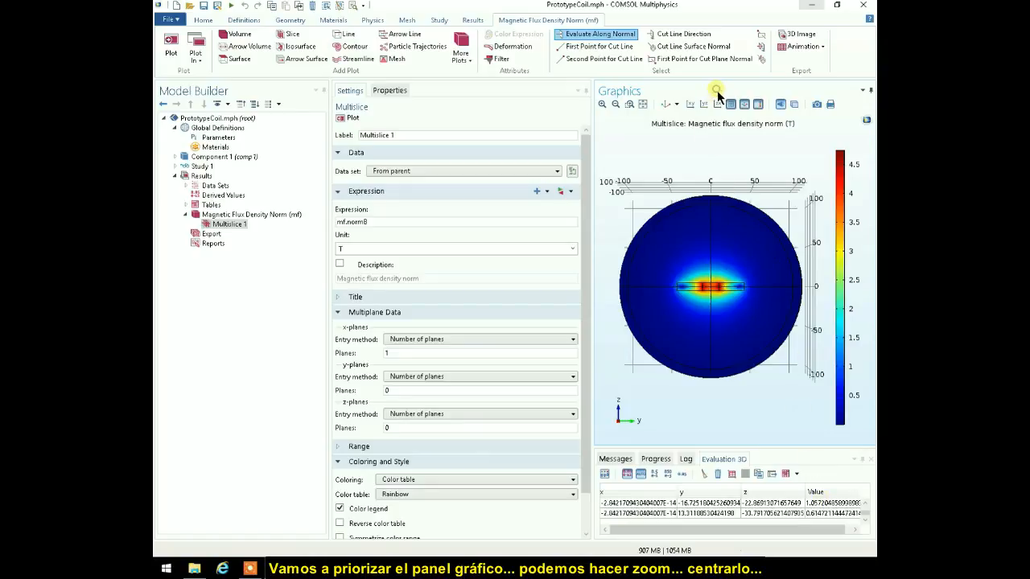
- Maximize the Graphics window and examine the flux density around the coil cross-section up close
double_click(718, 90)
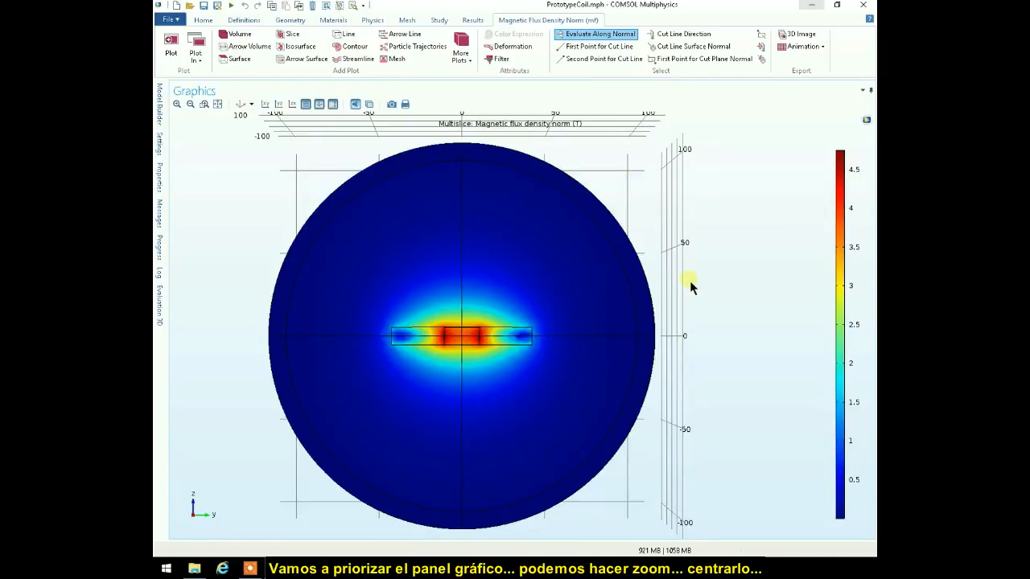
left_click(177, 104)
right_click_drag(322, 271, 414, 233)
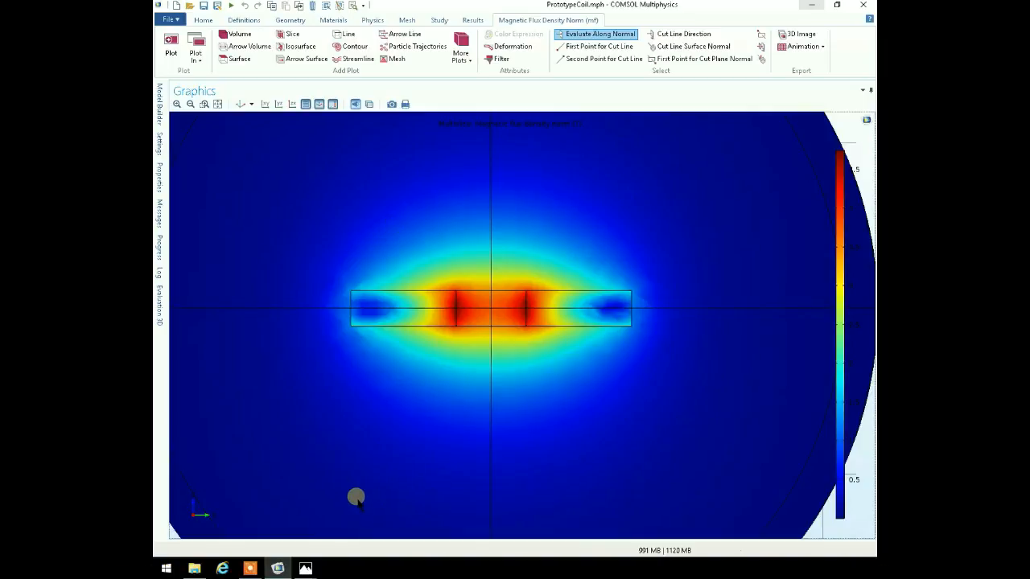
- Switch to Photos and compare the flux density images of the other coil geometries in 2.bmp, 3.bmp and 4.bmp
mouse_move(306, 568)
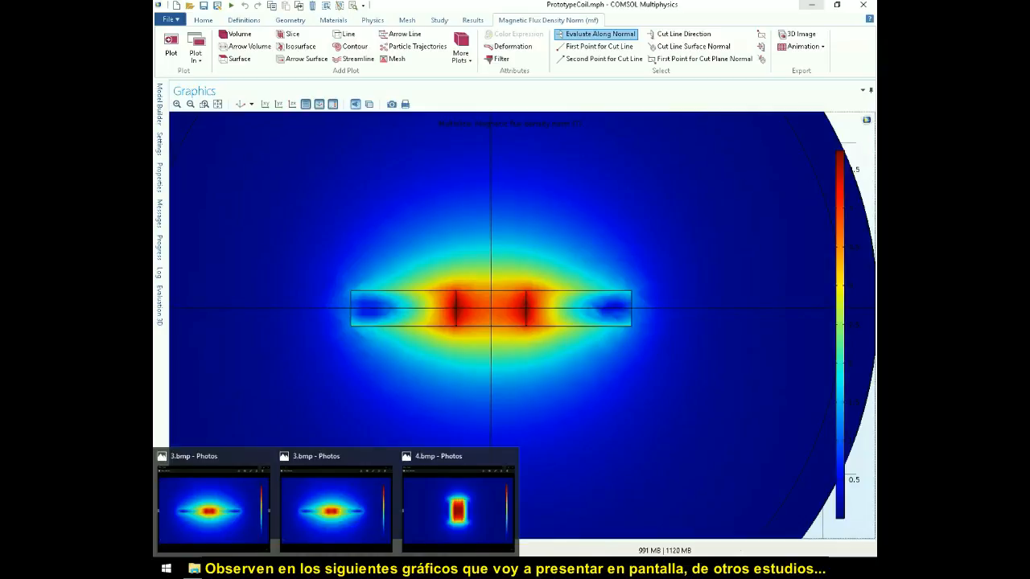
left_click(229, 521)
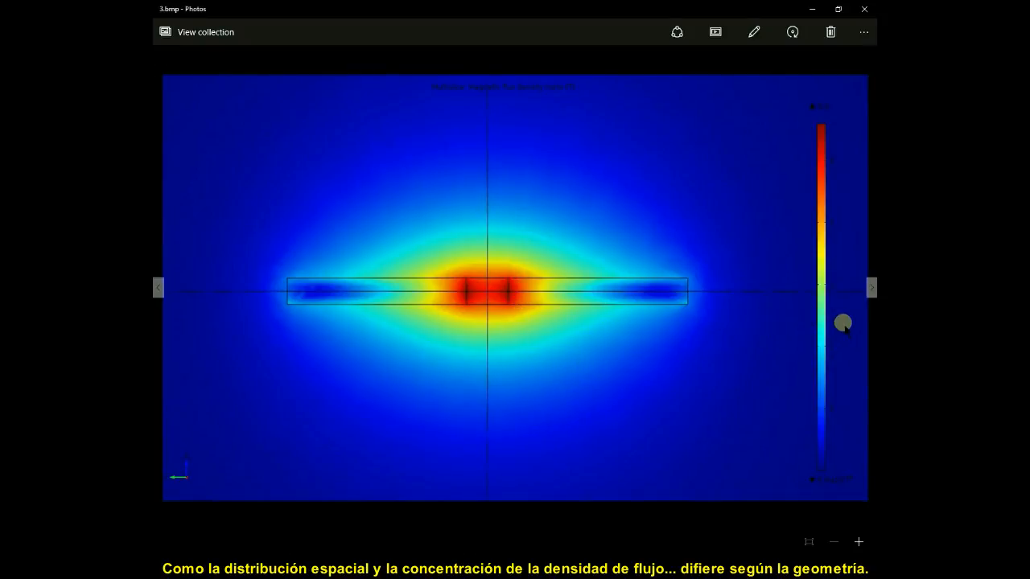
left_click(872, 288)
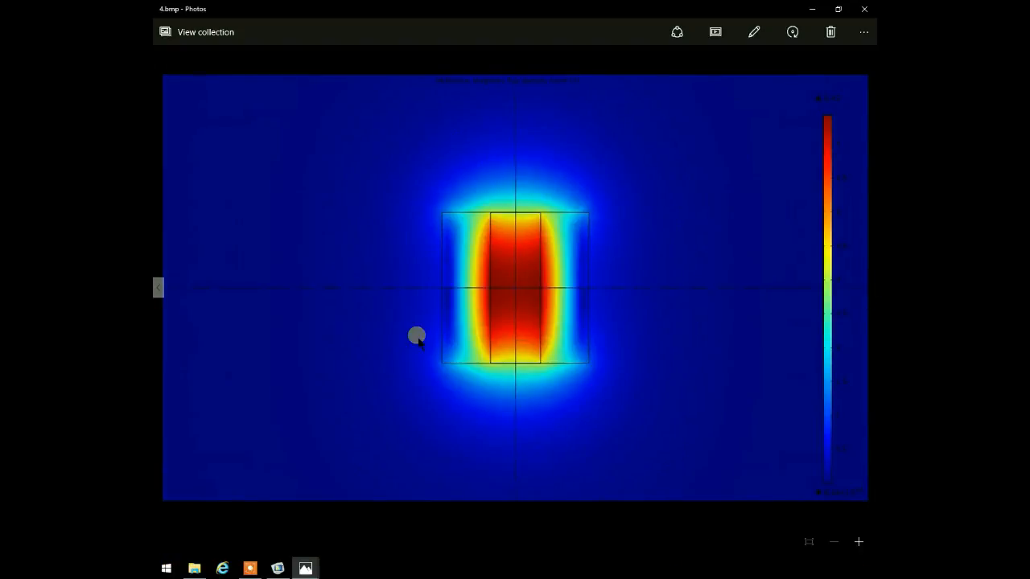
left_click(158, 288)
left_click(158, 288)
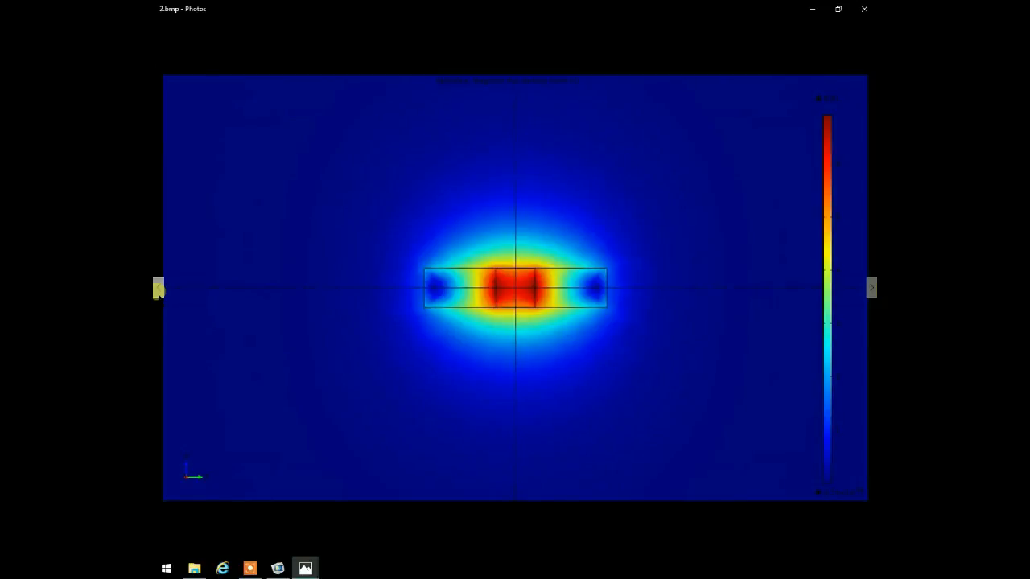
left_click(871, 288)
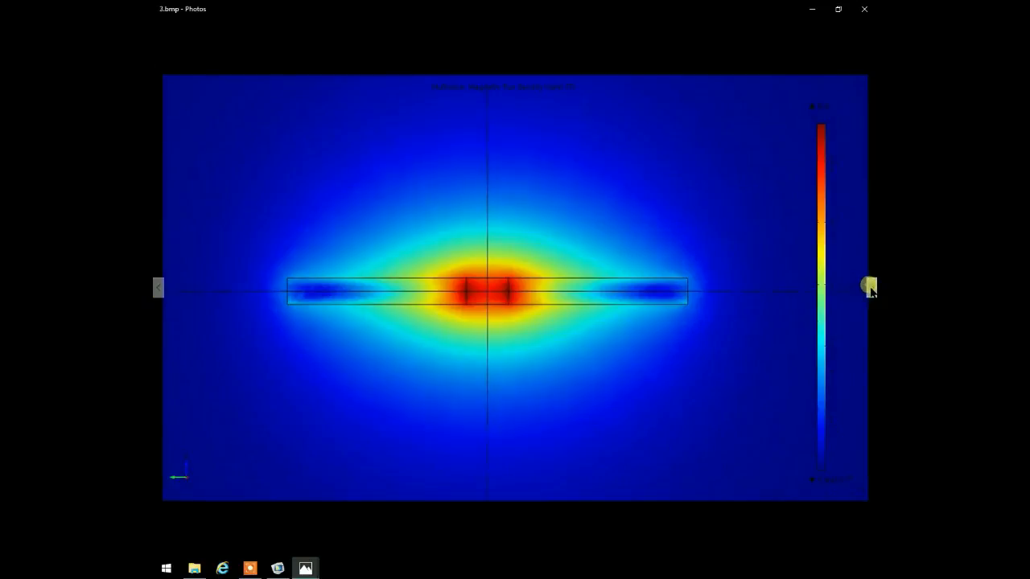
left_click(870, 288)
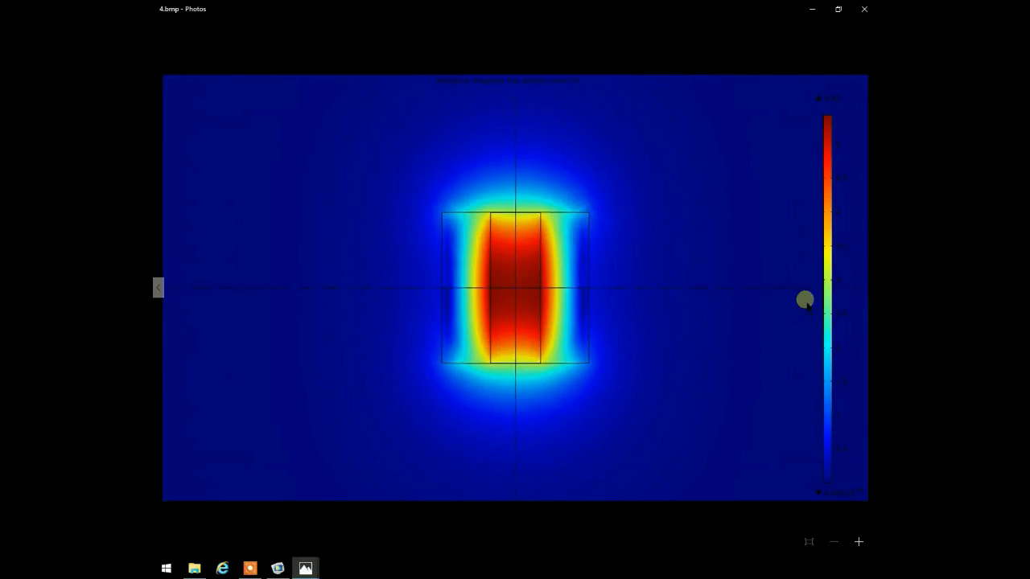